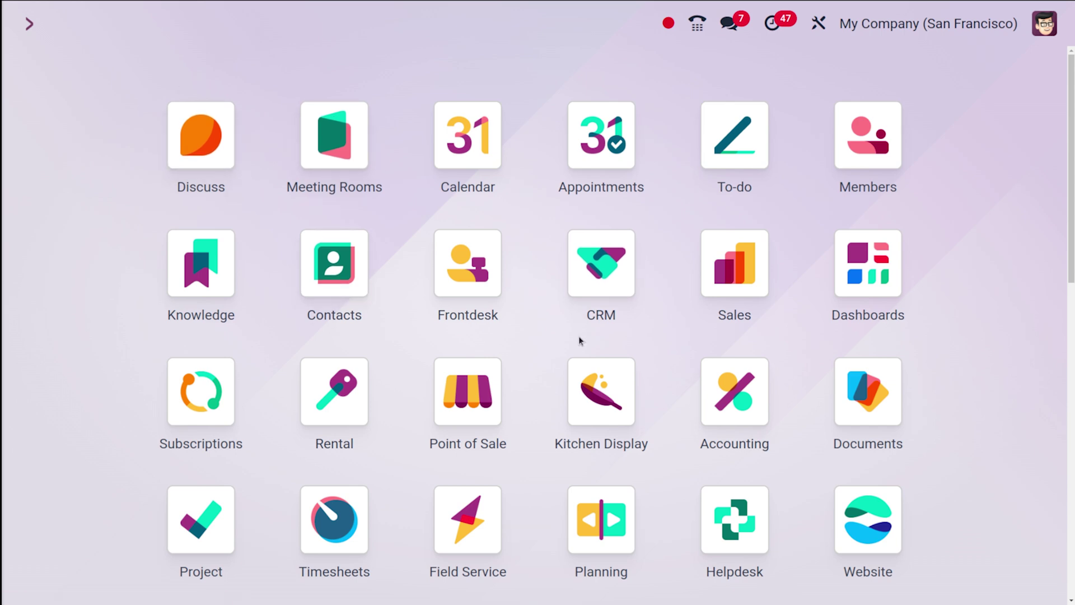
# Step: Open the Purchase settings to show Bill Control on Received quantities with 3-way matching enabled
pyautogui.write('p')
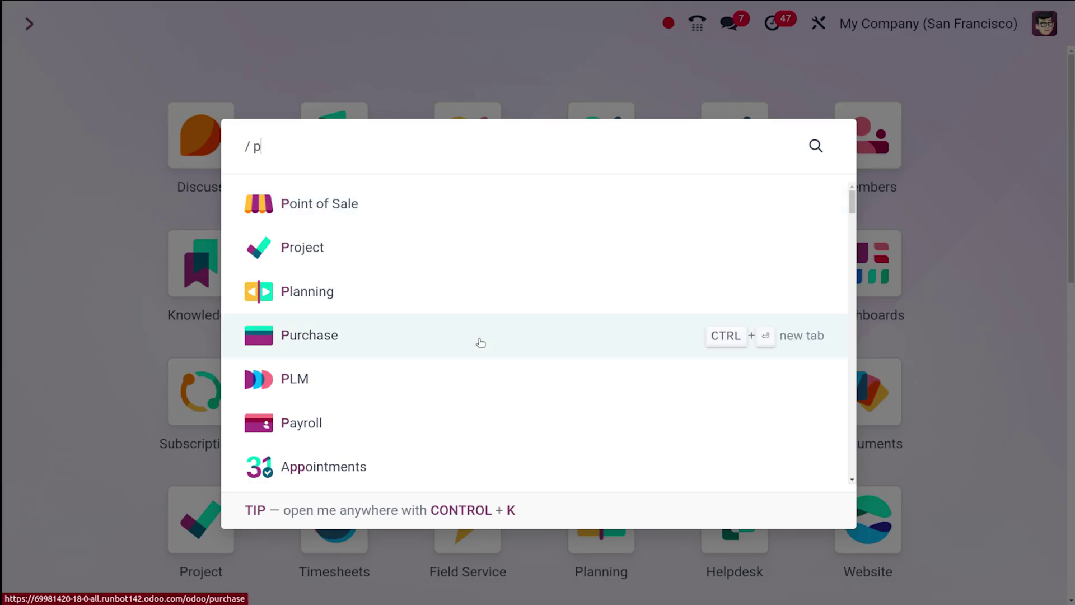
pyautogui.click(446, 338)
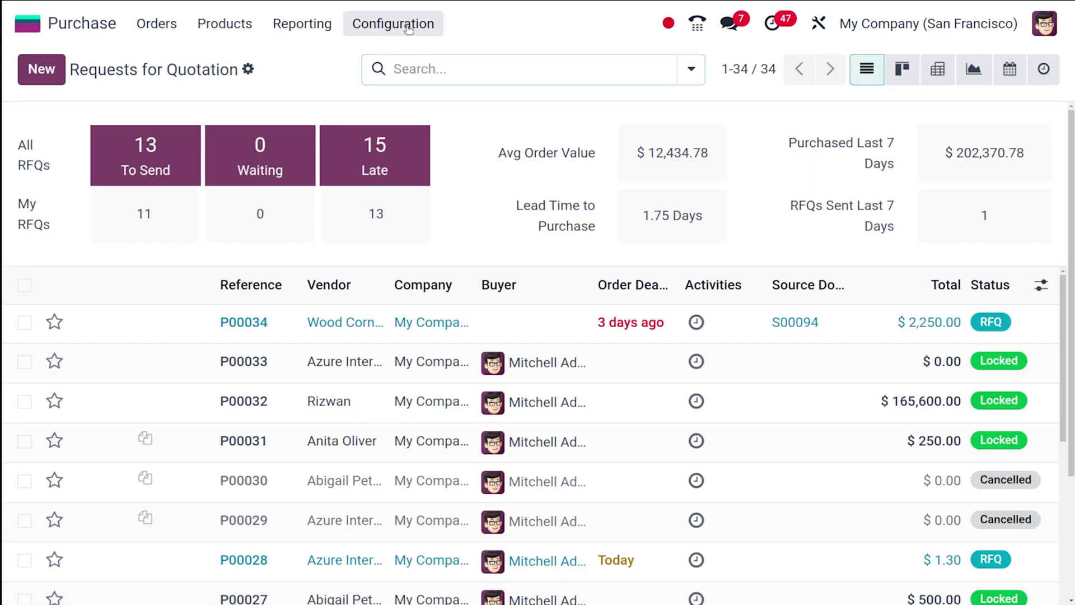
pyautogui.click(395, 25)
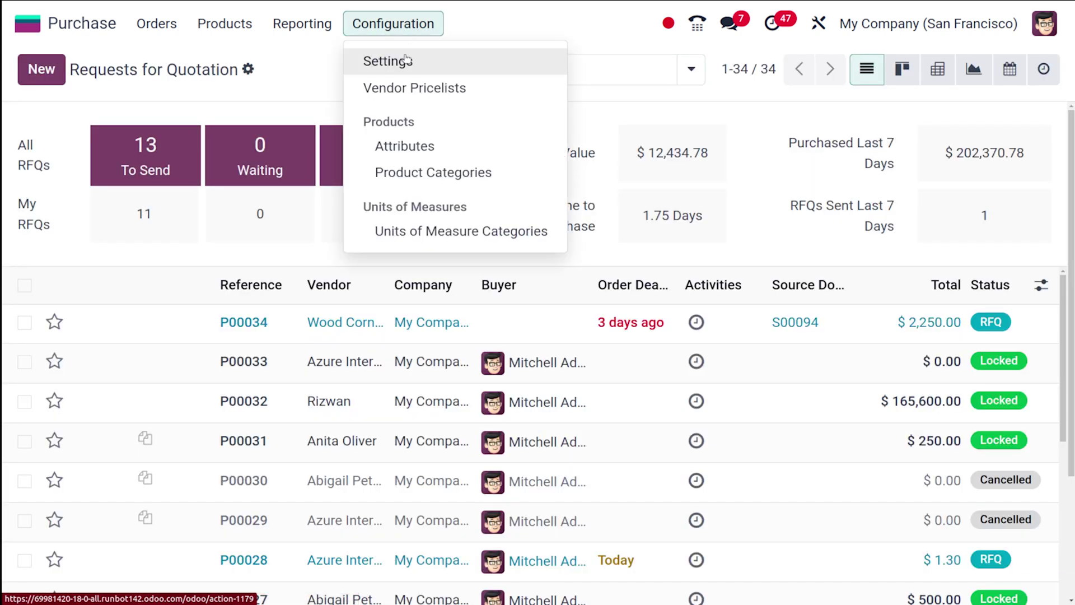
pyautogui.click(405, 58)
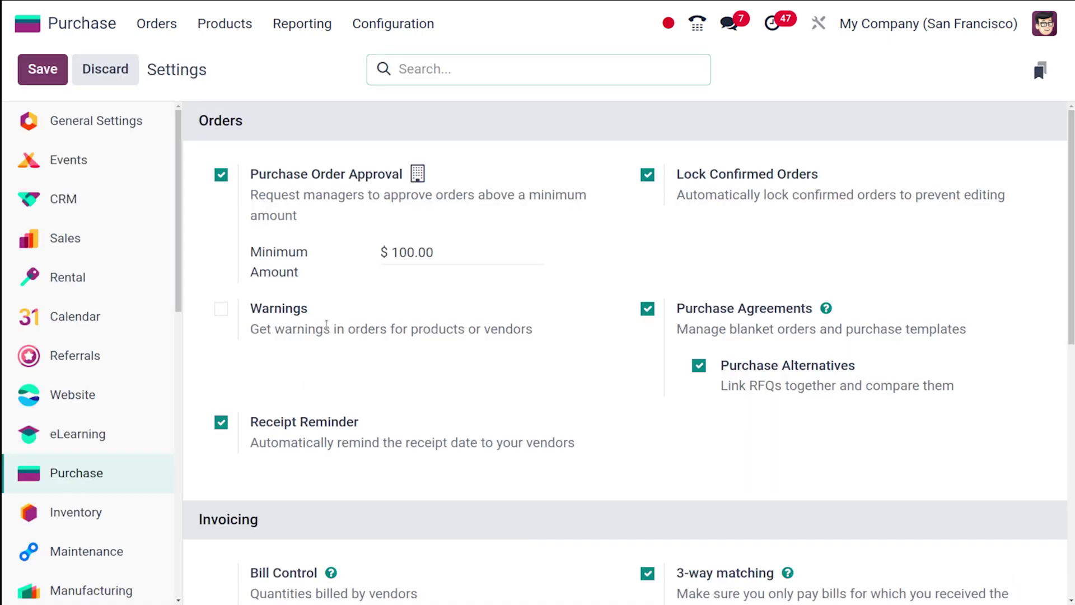
pyautogui.scroll(-4, 437, 285)
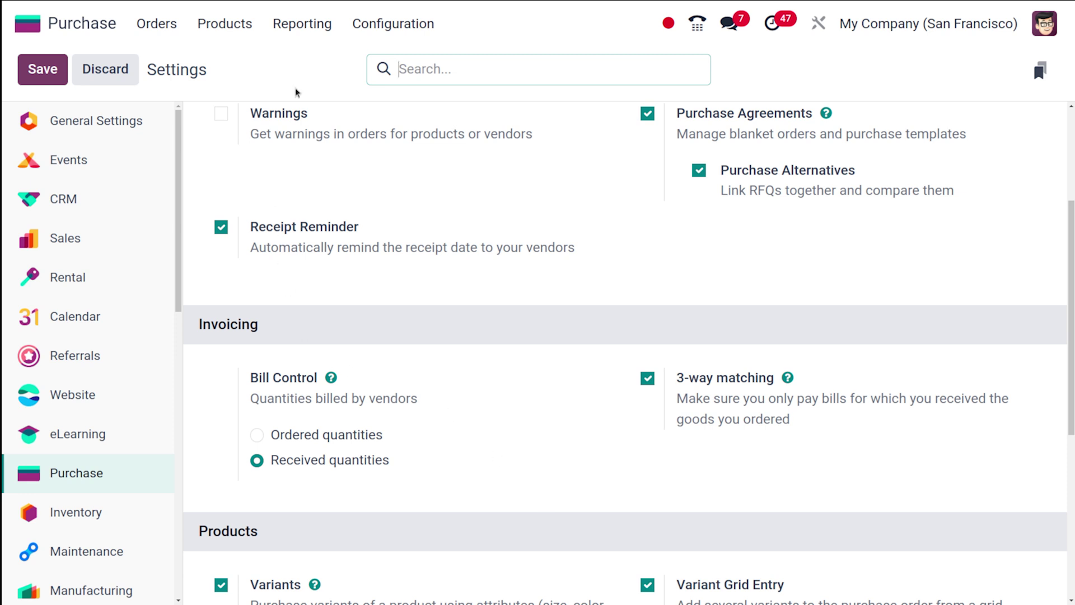
# Step: Check that Bacon Burger's purchase Control Policy is On received quantities, then return to the Products catalogue
pyautogui.click(223, 24)
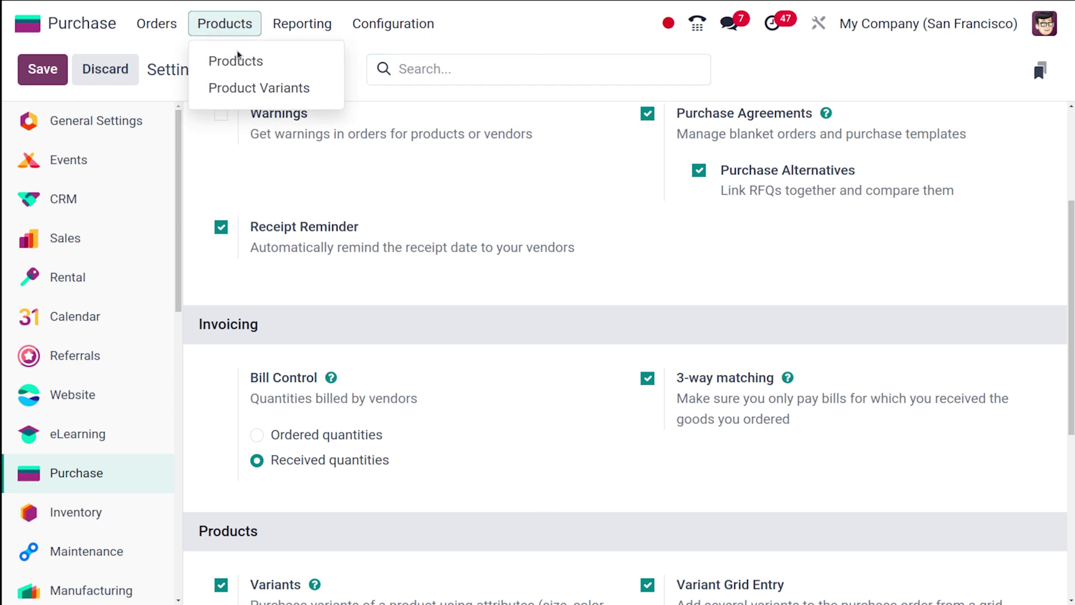
pyautogui.click(239, 60)
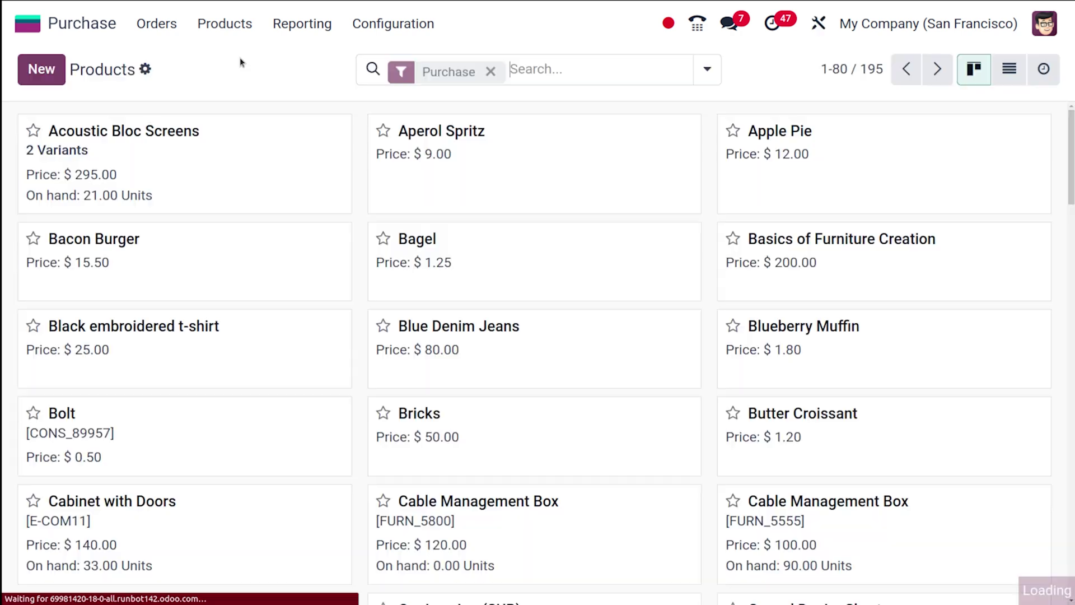
pyautogui.click(202, 231)
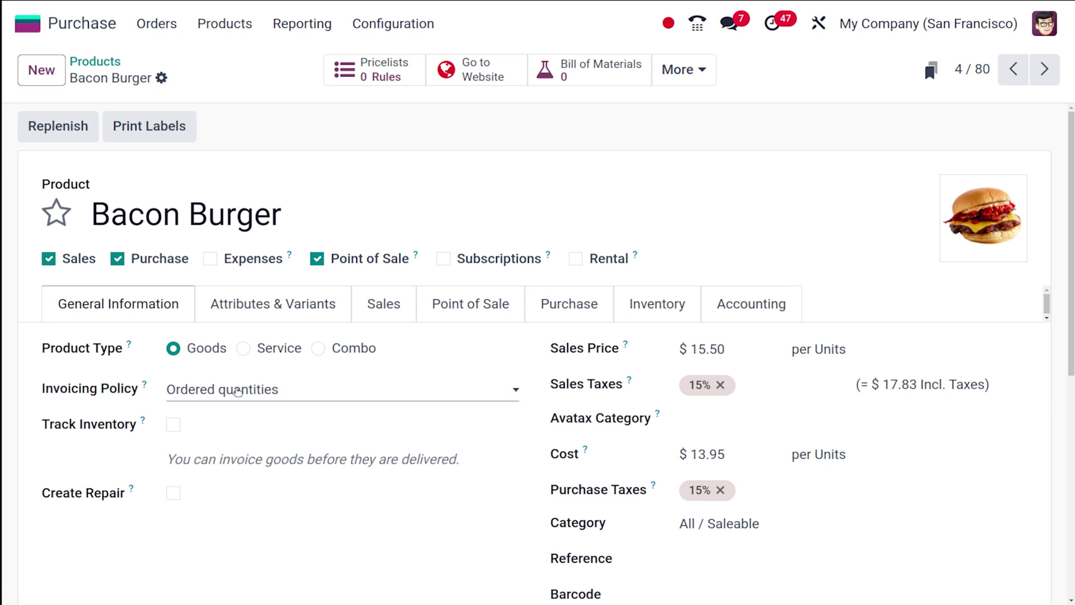
pyautogui.click(578, 308)
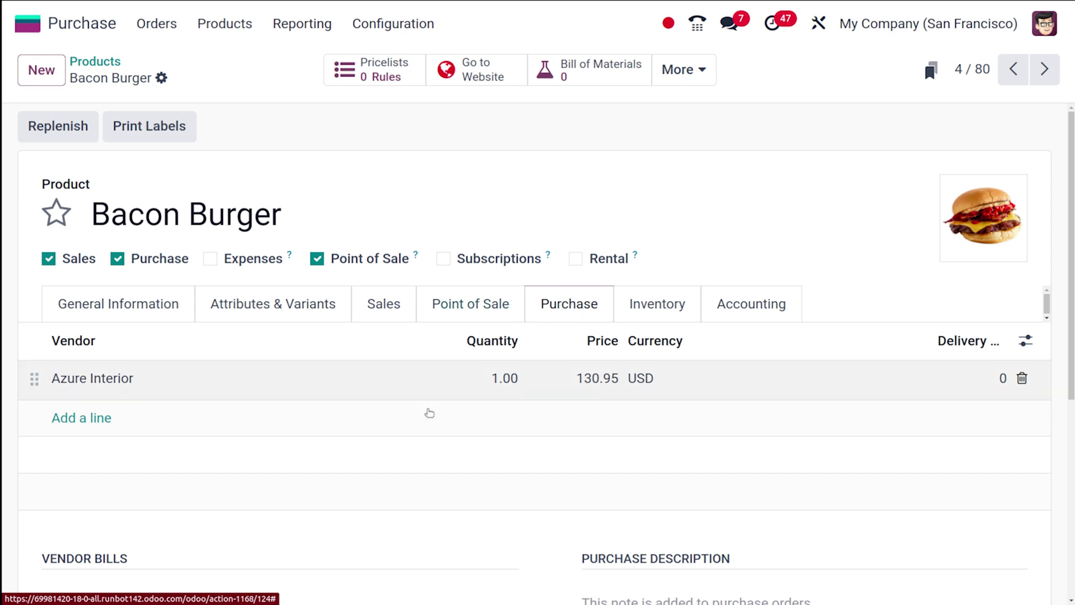
pyautogui.scroll(-5, 398, 458)
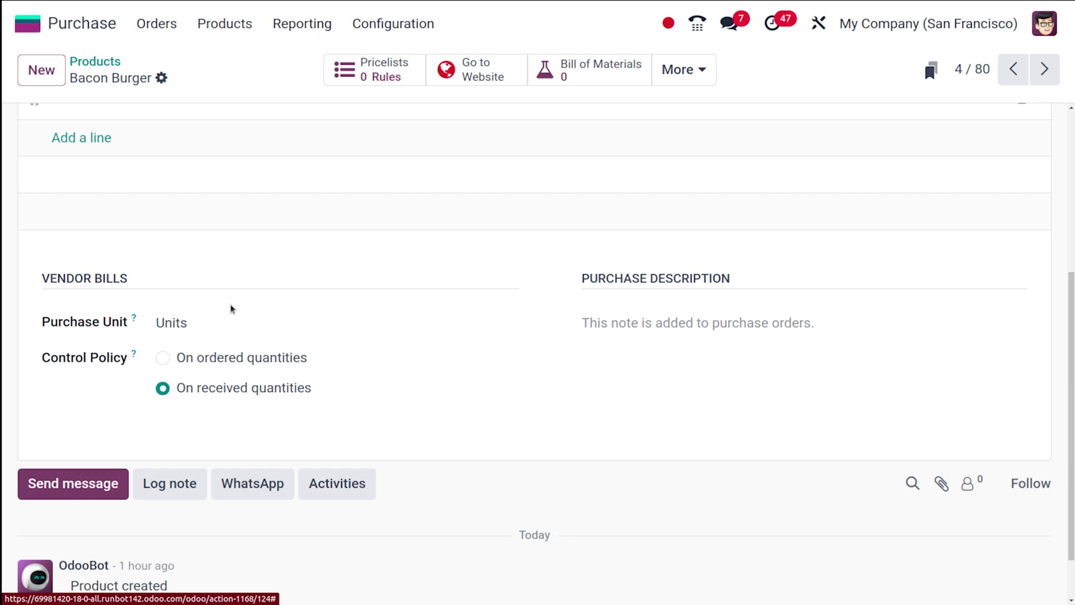
pyautogui.scroll(5, 231, 308)
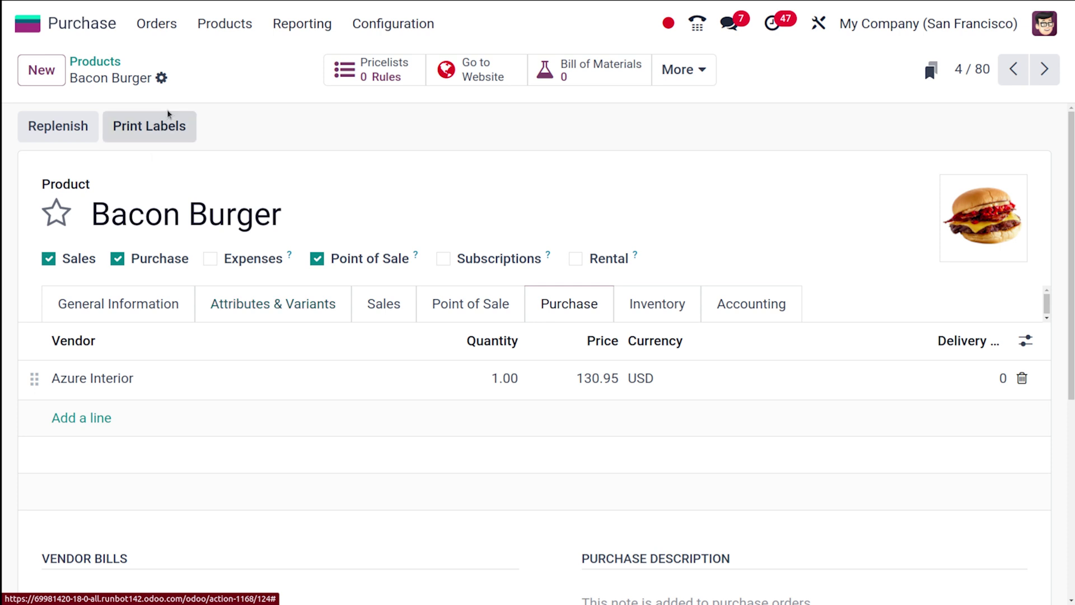
pyautogui.click(84, 65)
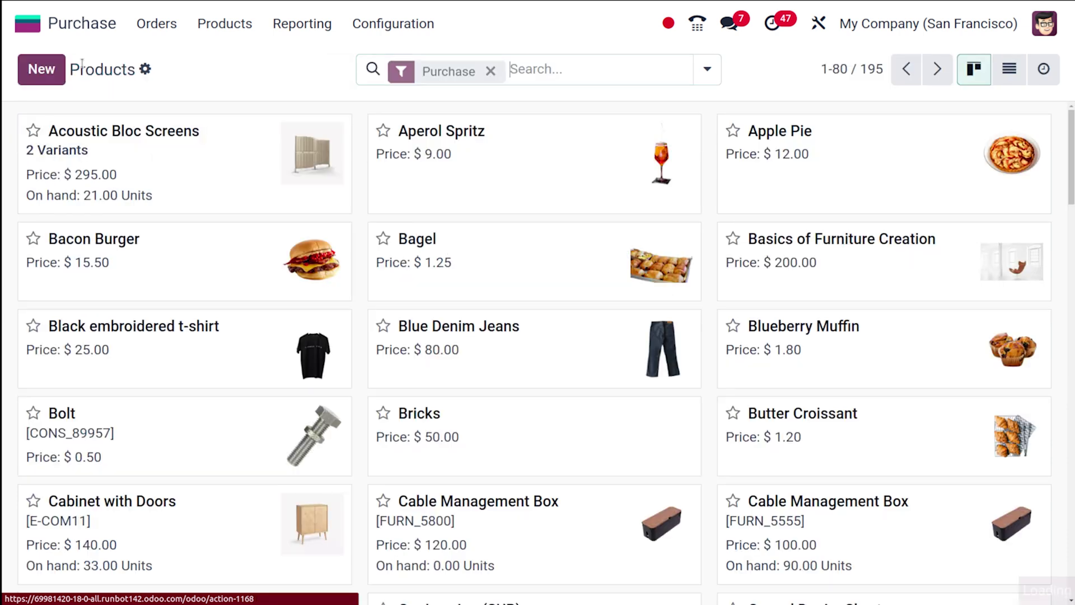
# Step: Set the Bagel product's bill Control Policy to On ordered quantities and save it
pyautogui.click(566, 272)
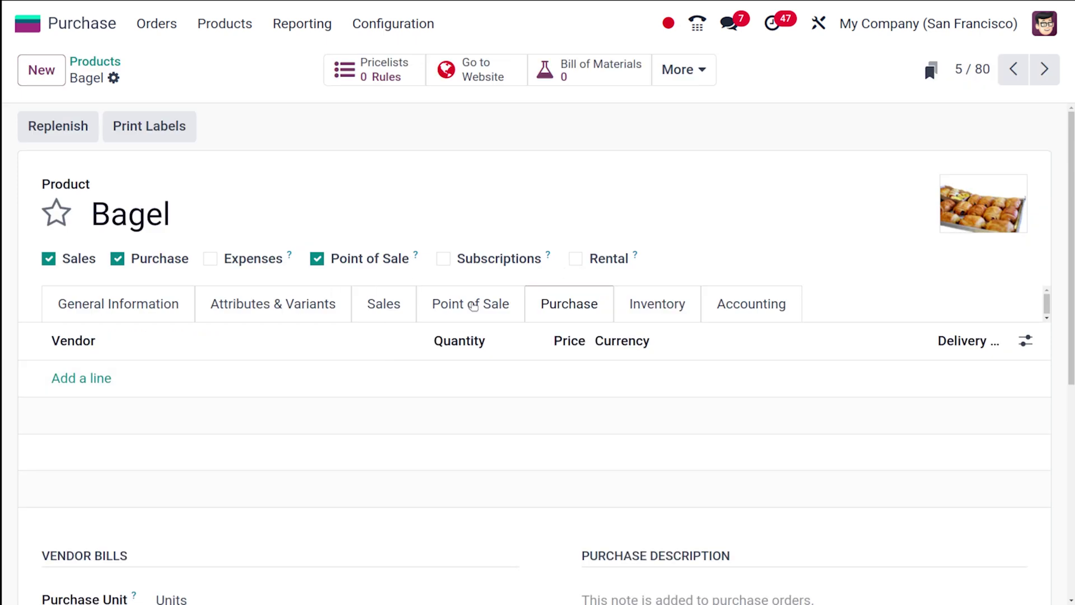
pyautogui.scroll(-5, 155, 538)
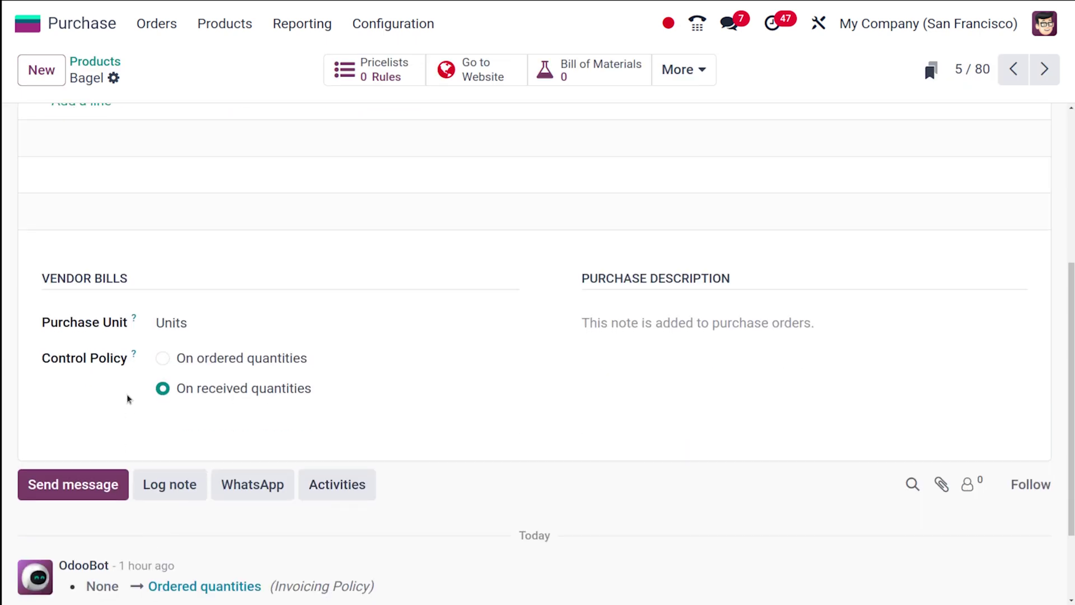
pyautogui.click(162, 359)
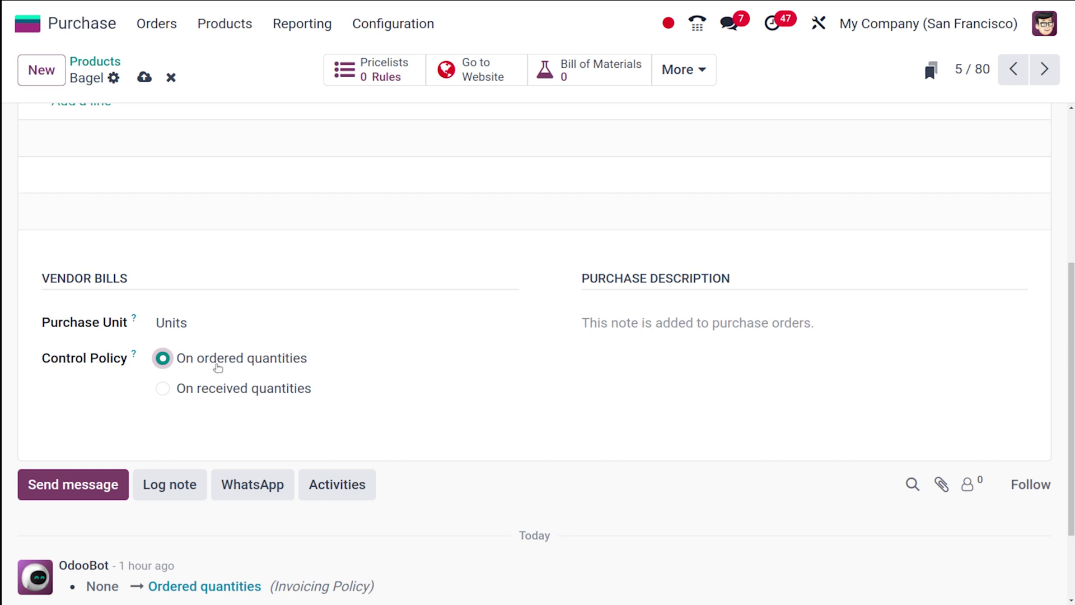
pyautogui.scroll(5, 314, 368)
pyautogui.click(146, 78)
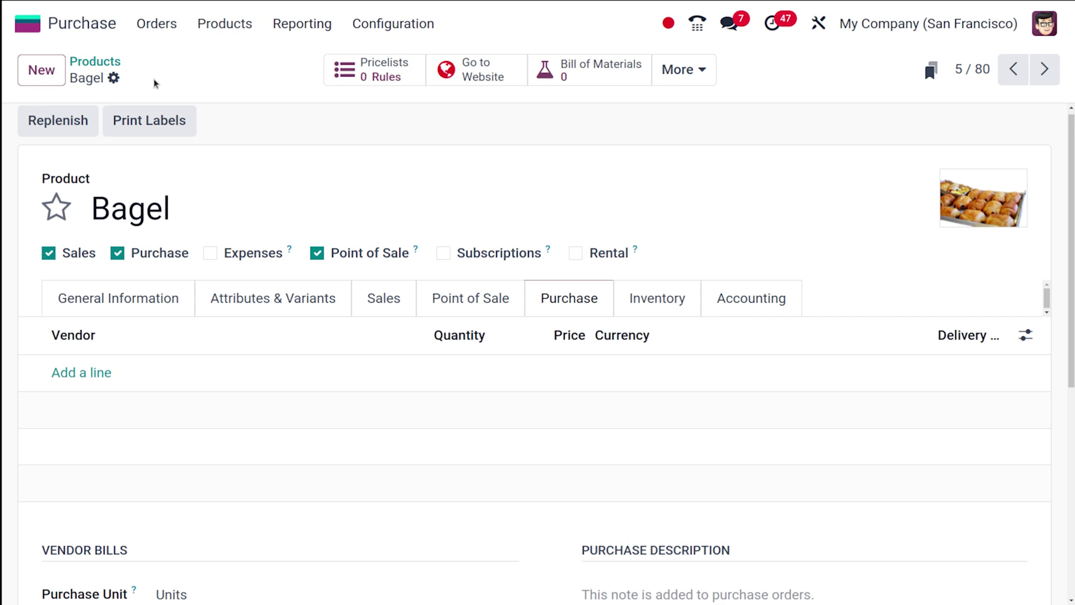
pyautogui.click(155, 23)
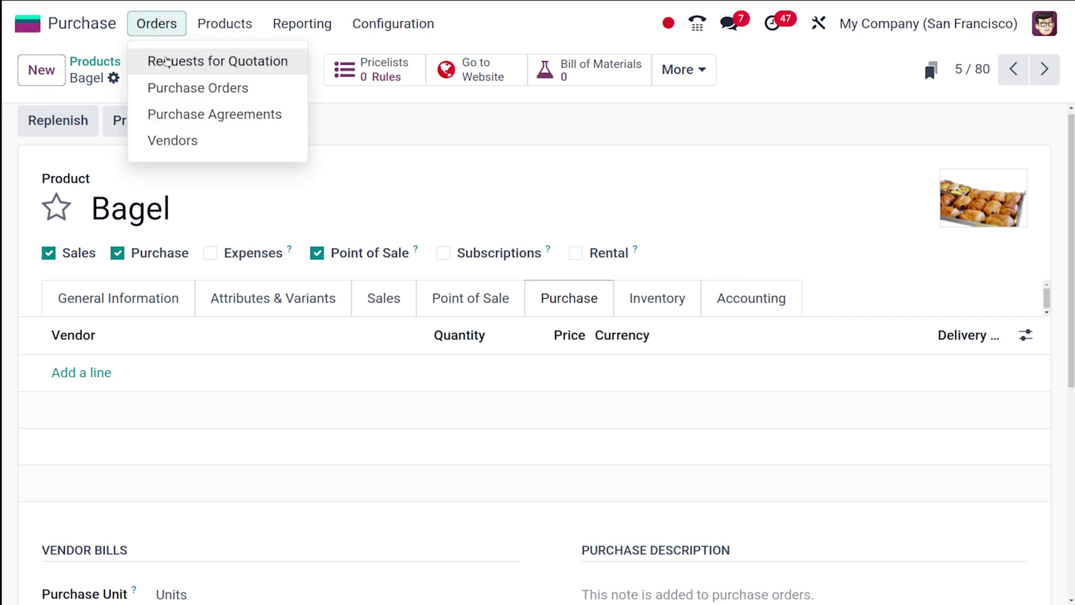
# Step: Start a new request for quotation with Azure Interior as the vendor
pyautogui.click(170, 66)
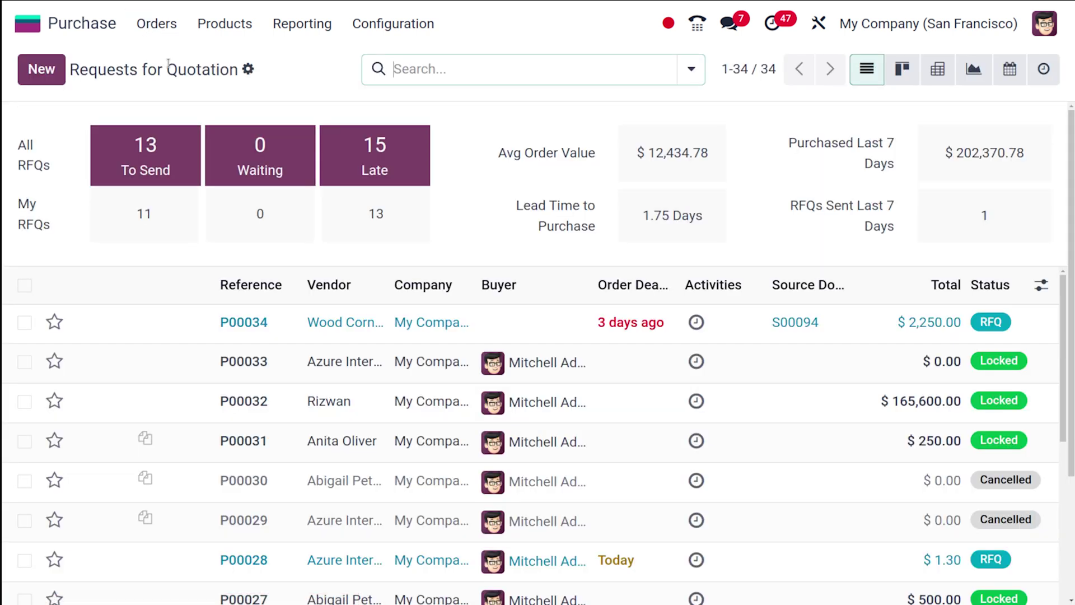
pyautogui.click(43, 72)
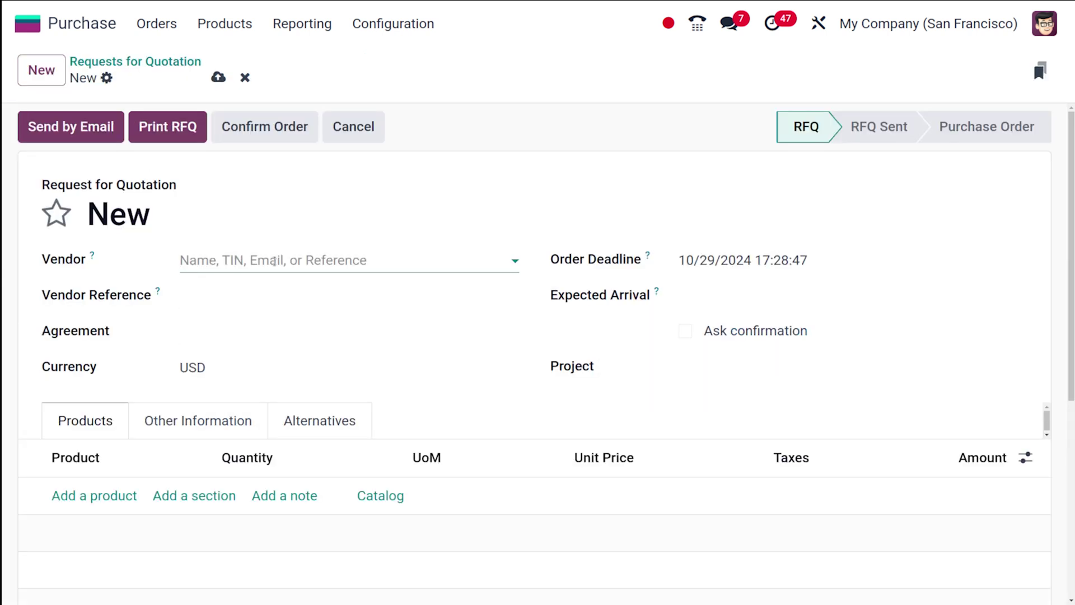
pyautogui.click(272, 261)
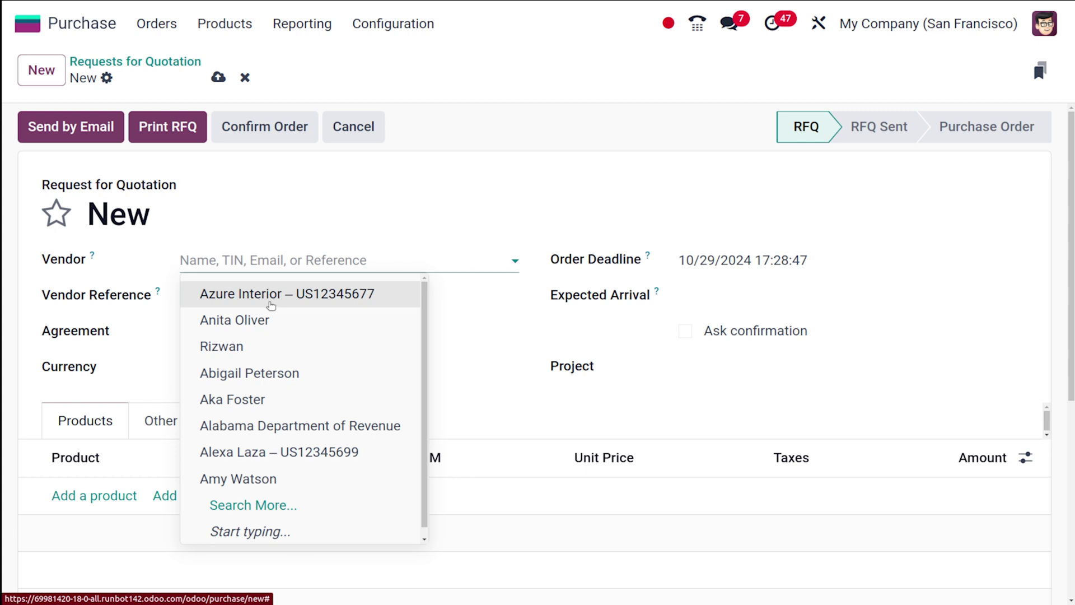
pyautogui.click(271, 306)
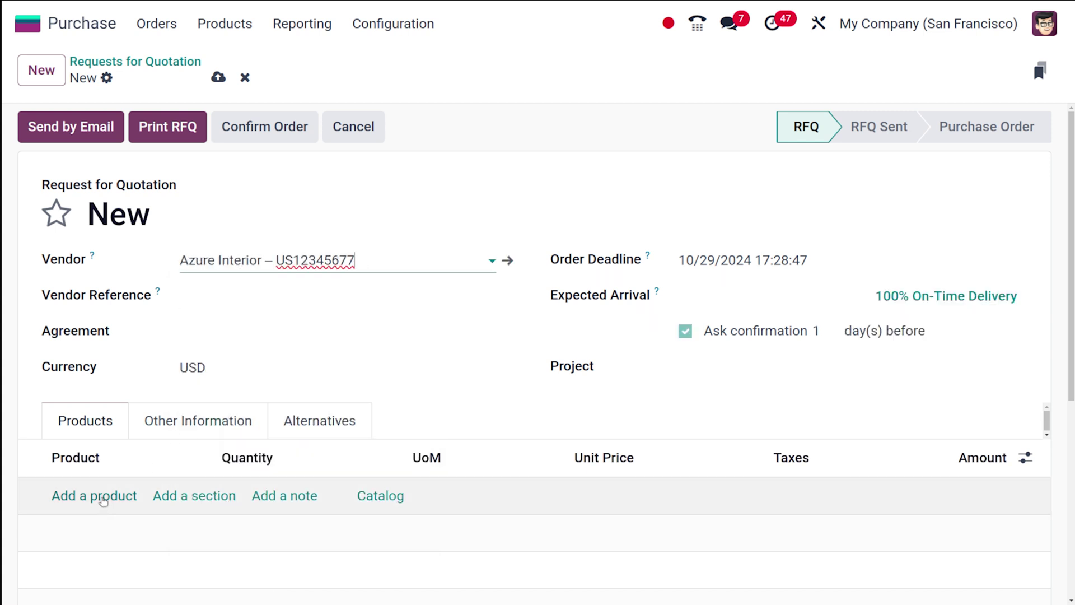
# Step: Add one Bacon Burger with Belgian fresh homemade fries as the side, at 130.95
pyautogui.click(103, 497)
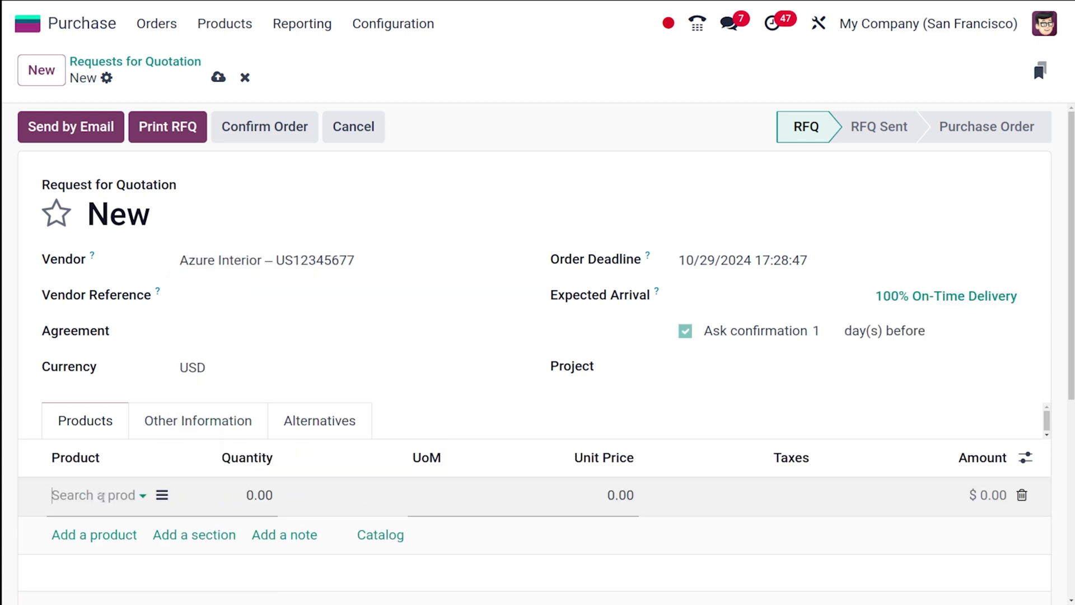
pyautogui.click(103, 497)
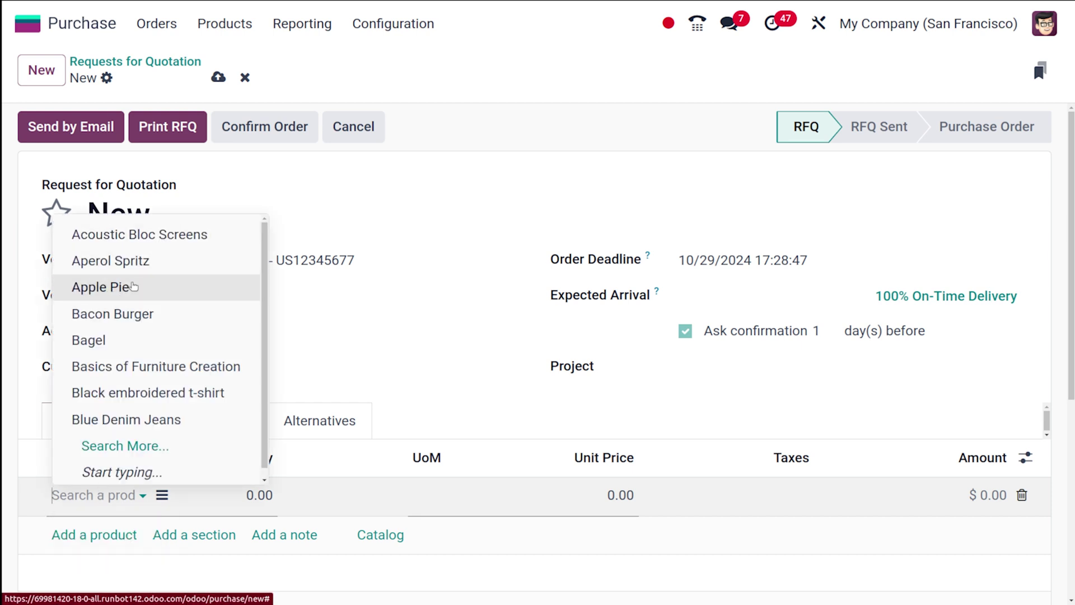
pyautogui.click(125, 313)
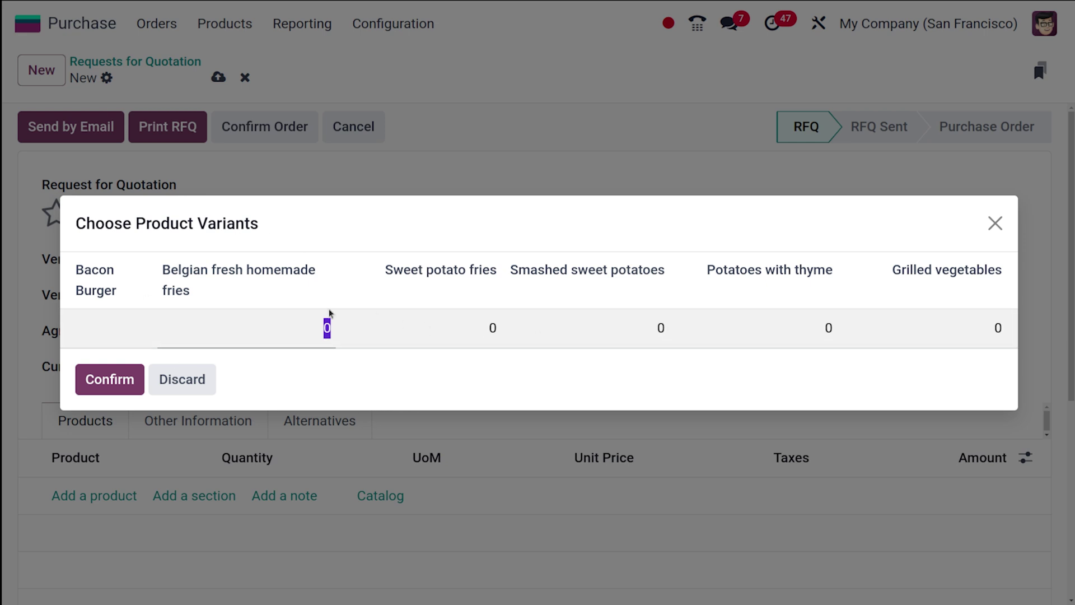
pyautogui.write('1')
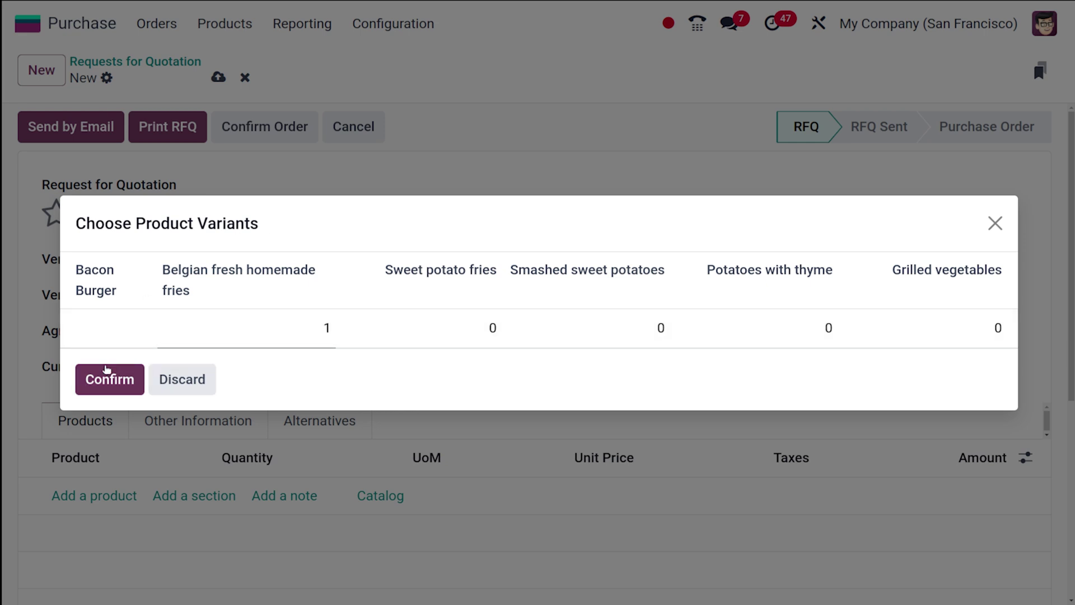
pyautogui.click(106, 374)
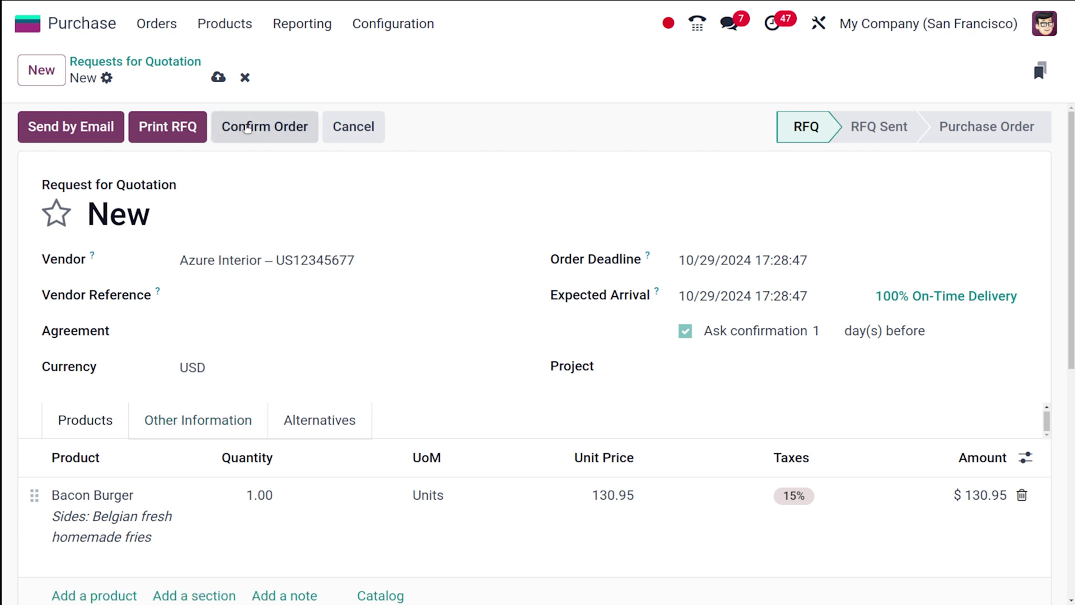
# Step: Confirm order P00035 and validate receipt WH/IN/00023 for 1 Bacon Burger
pyautogui.click(247, 129)
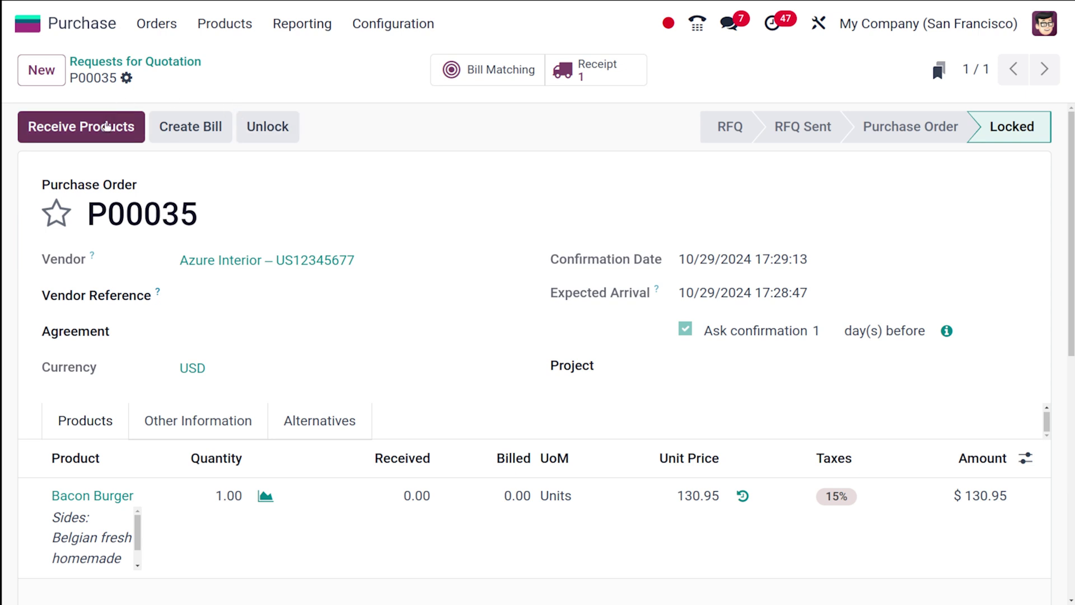
pyautogui.click(106, 125)
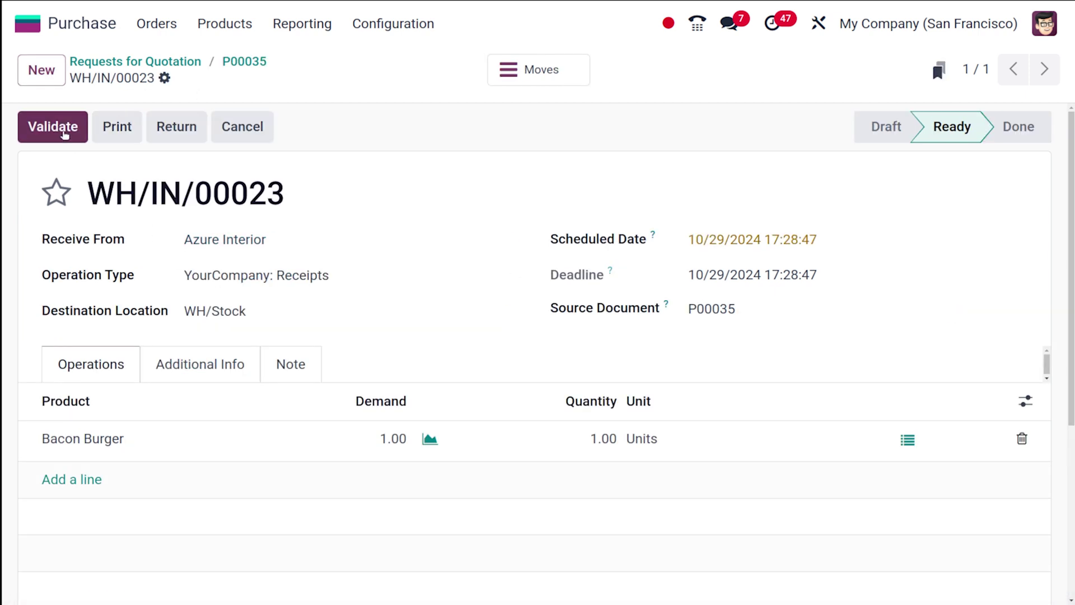
pyautogui.click(63, 132)
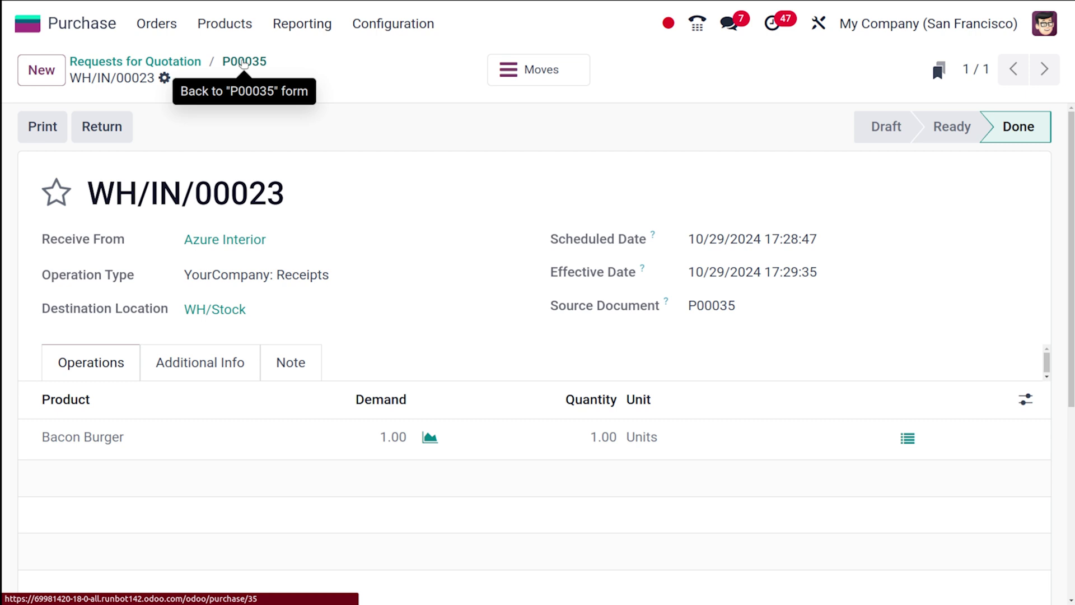
pyautogui.click(244, 61)
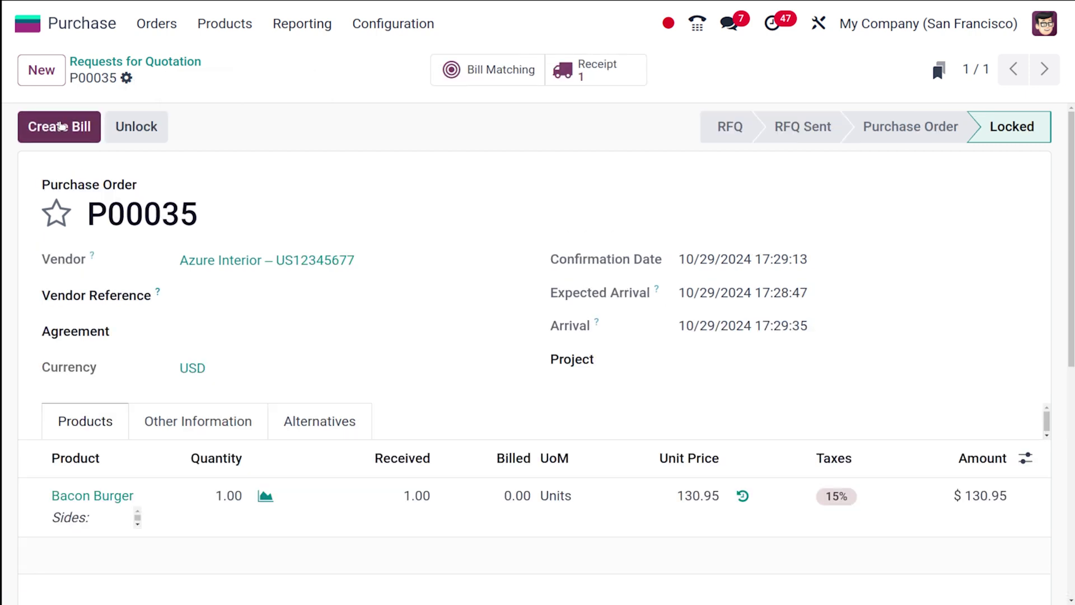
# Step: Post vendor bill BILL/2024/10/0003 dated 10/29/2024 and register its $150.59 payment
pyautogui.click(51, 132)
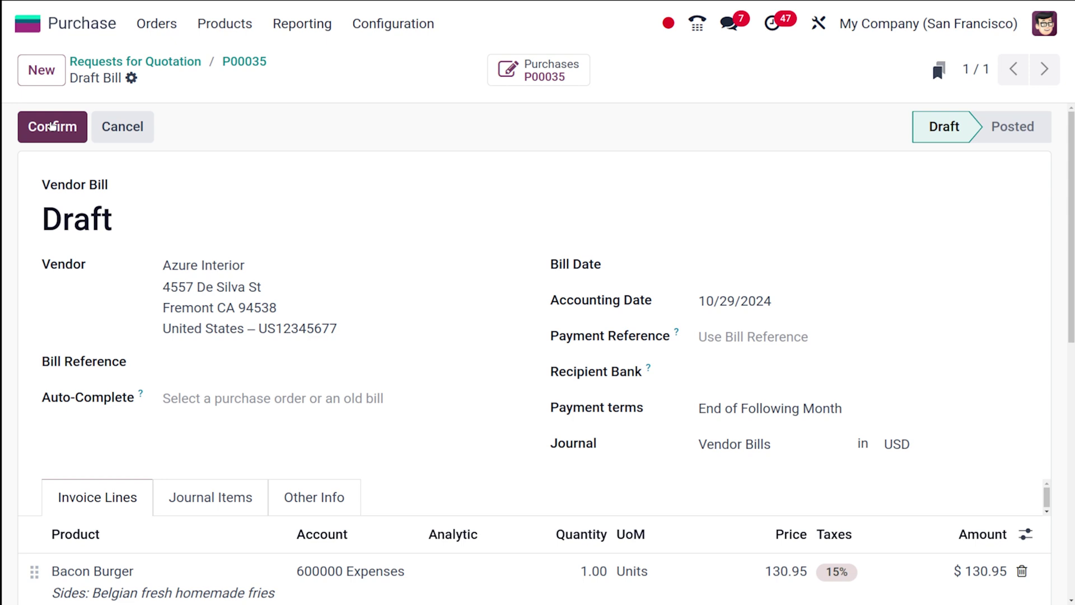
pyautogui.click(52, 126)
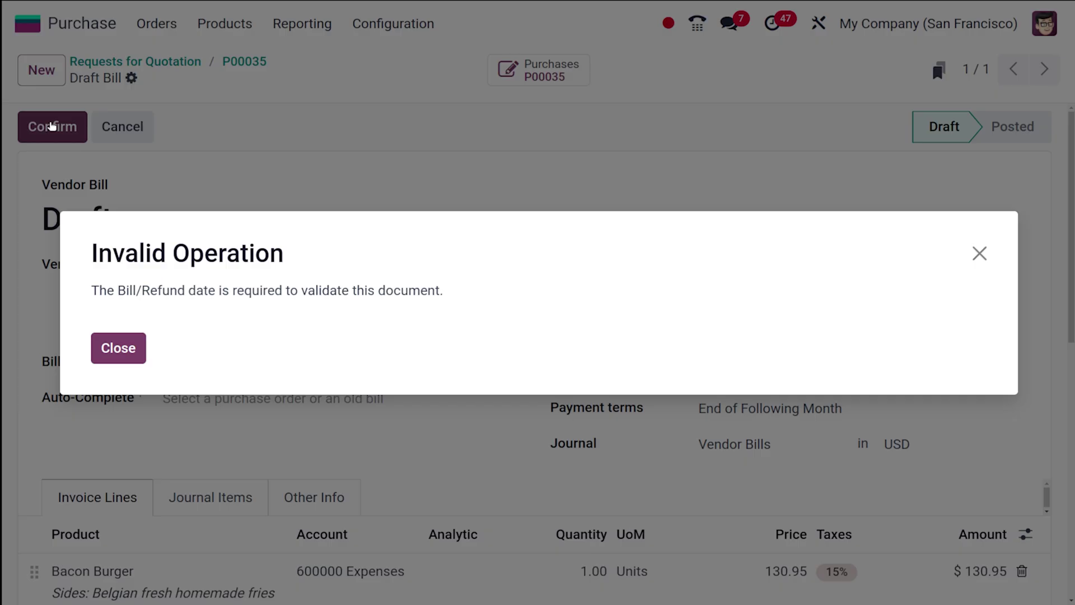
pyautogui.click(104, 348)
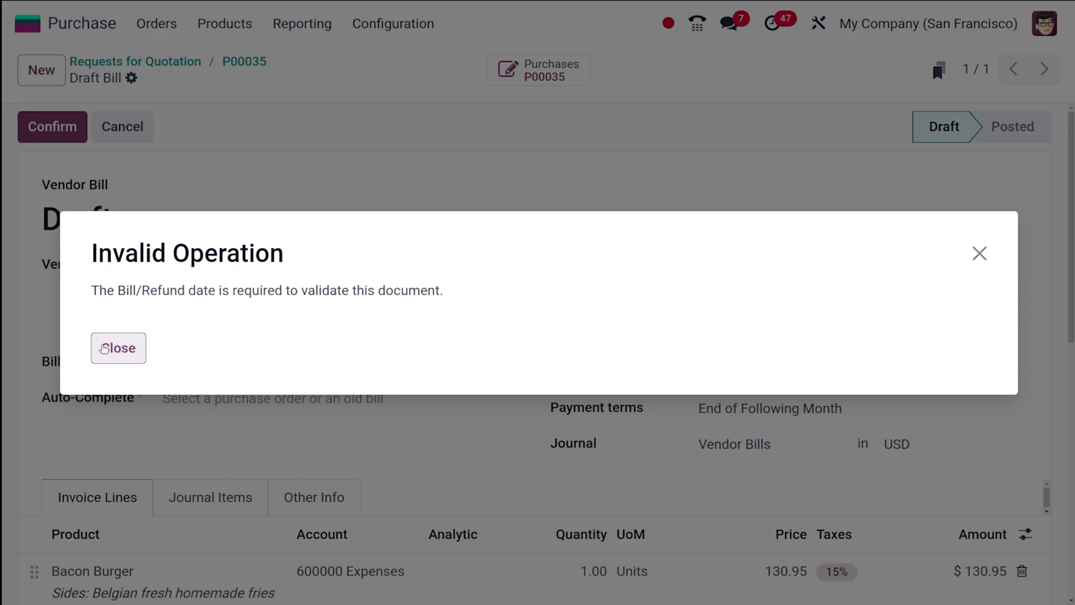
pyautogui.click(731, 271)
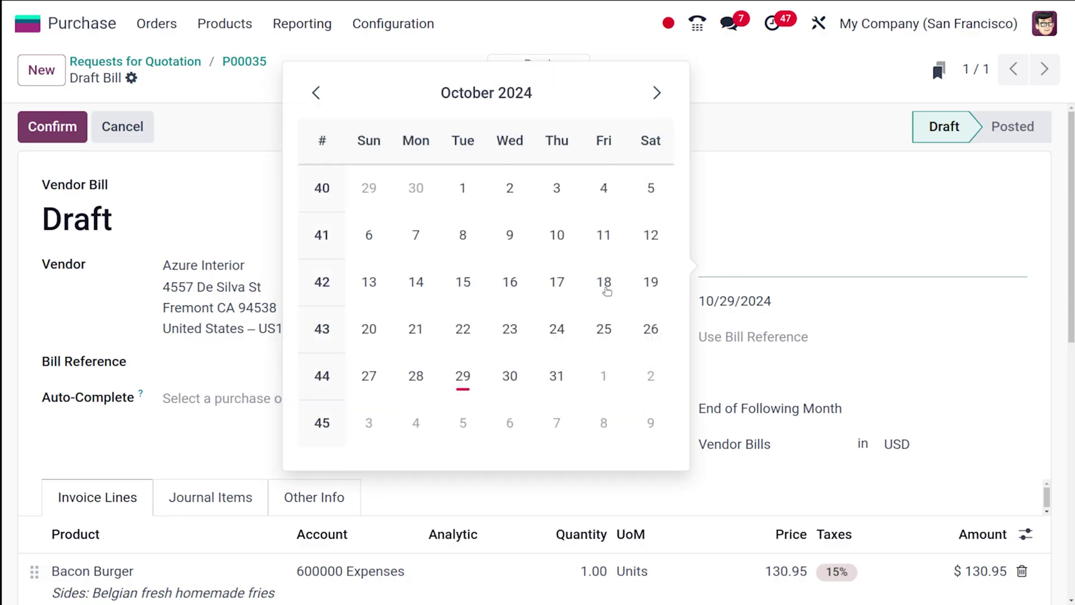
pyautogui.click(463, 376)
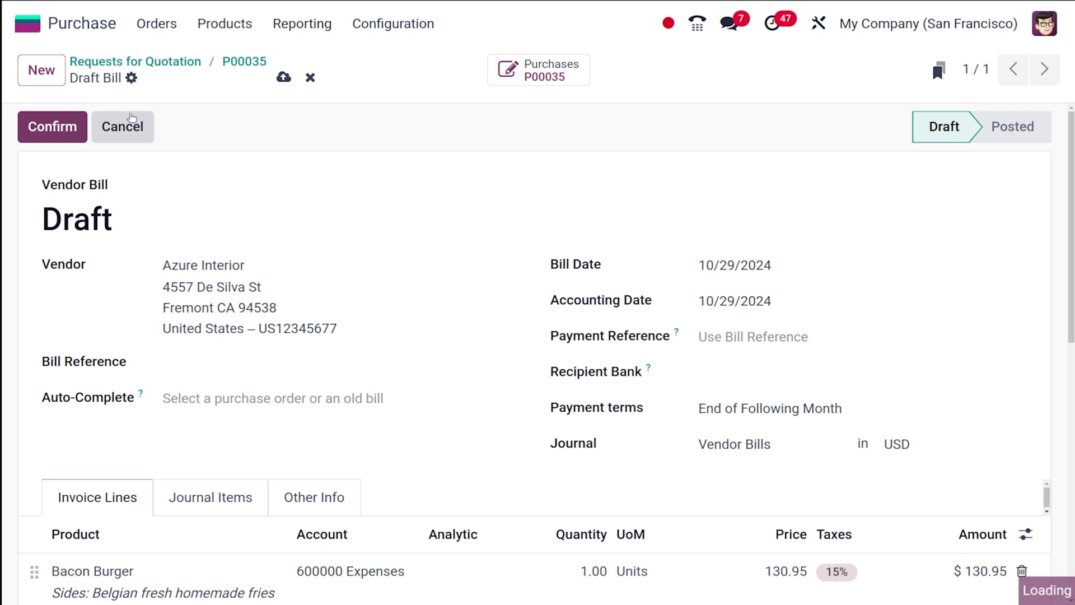
pyautogui.click(66, 127)
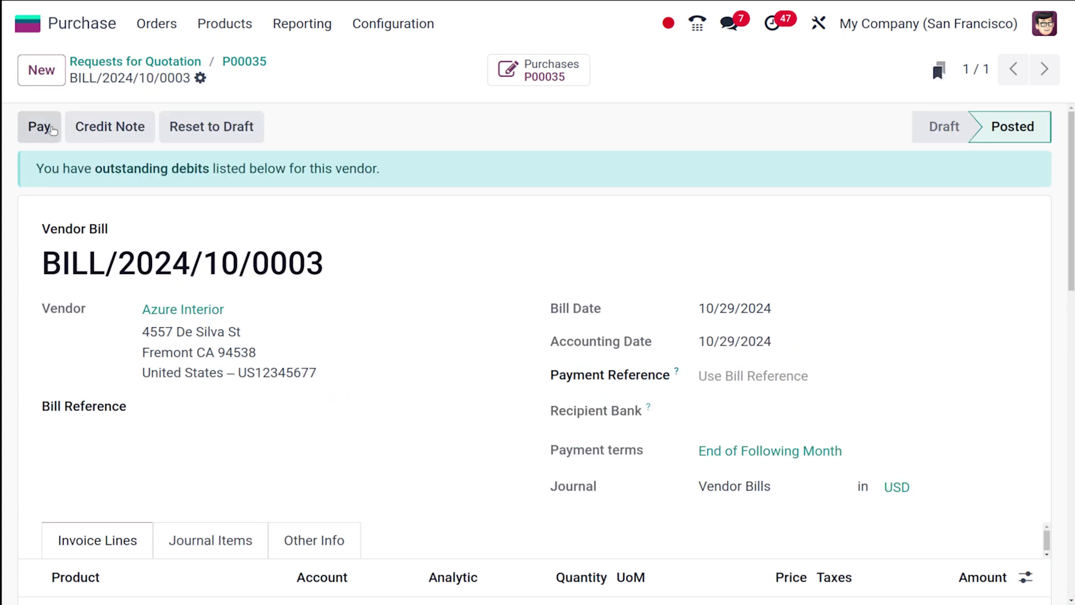
pyautogui.click(40, 127)
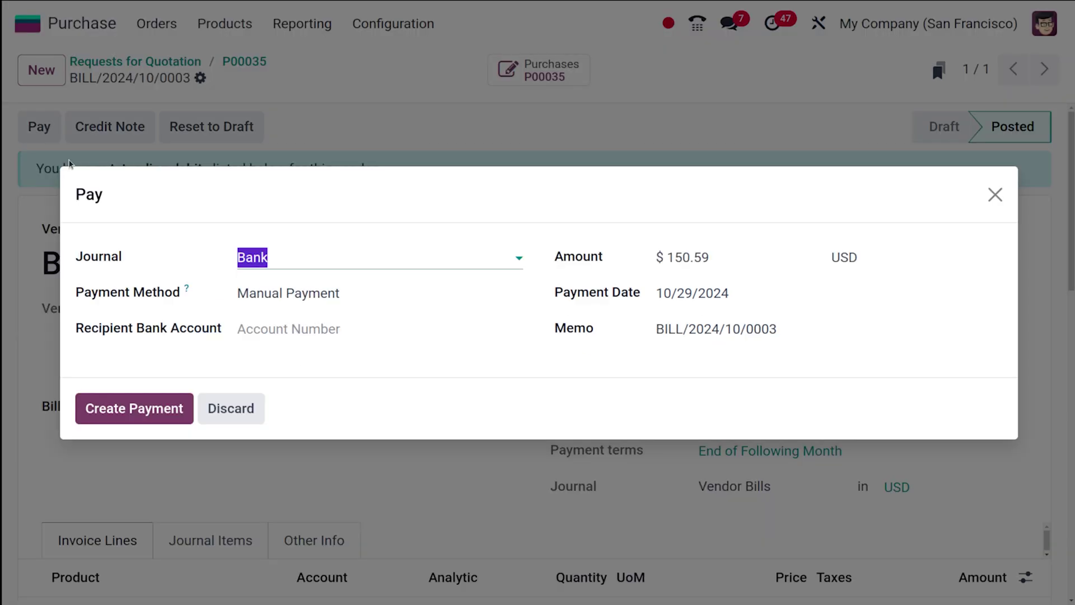
pyautogui.click(157, 417)
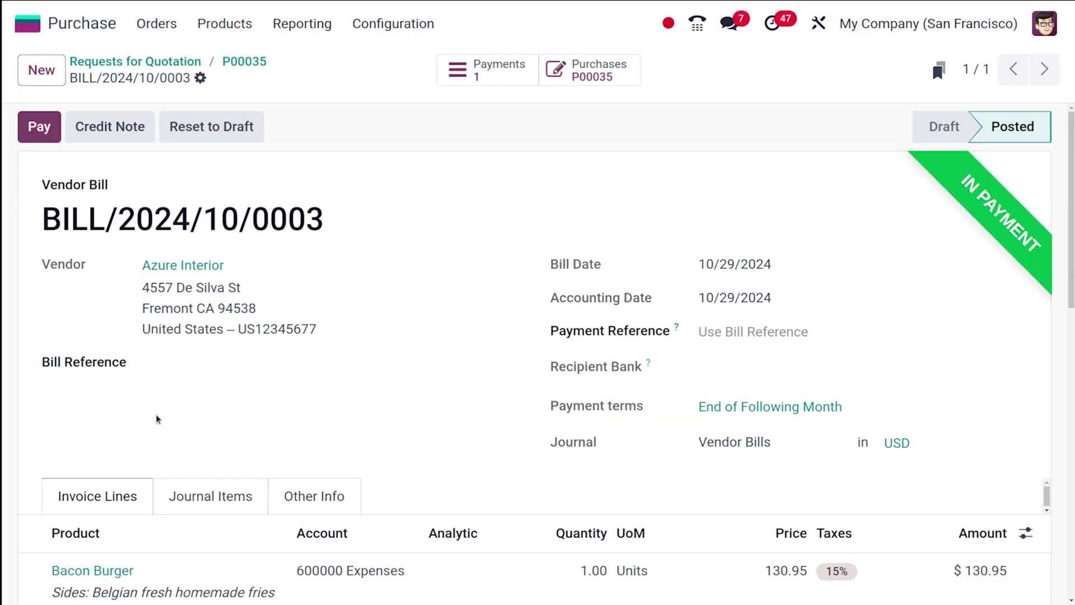
# Step: Start a new request for quotation and choose its vendor
pyautogui.click(259, 60)
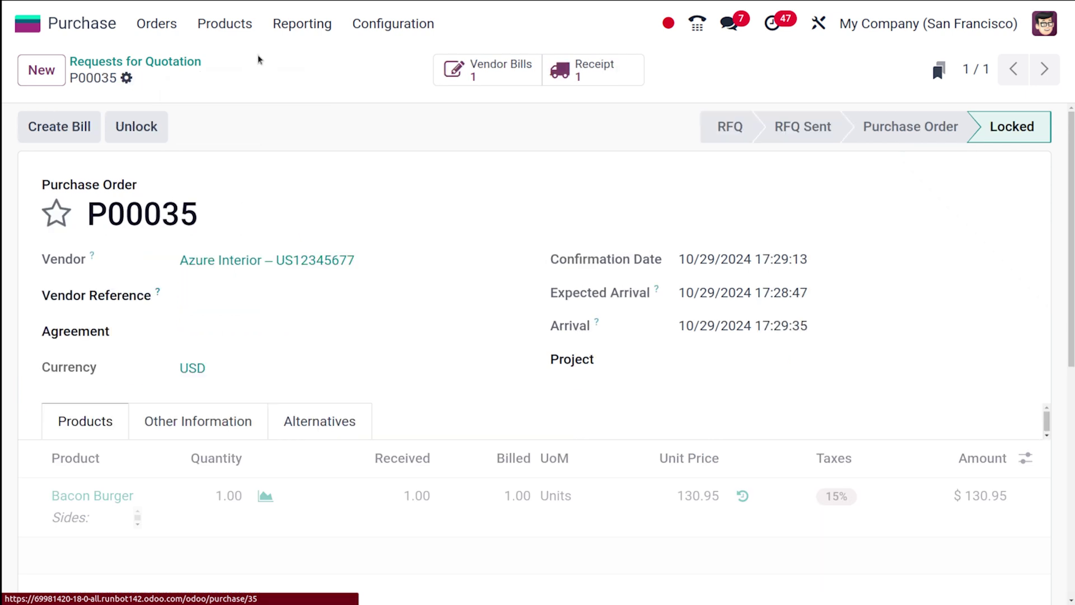
pyautogui.click(162, 62)
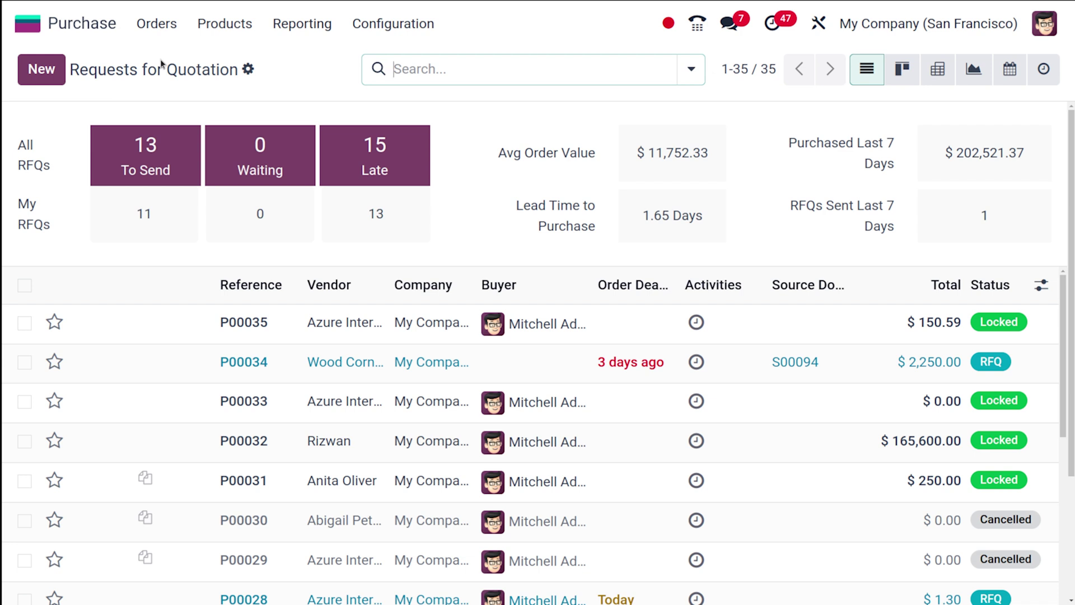
pyautogui.click(53, 80)
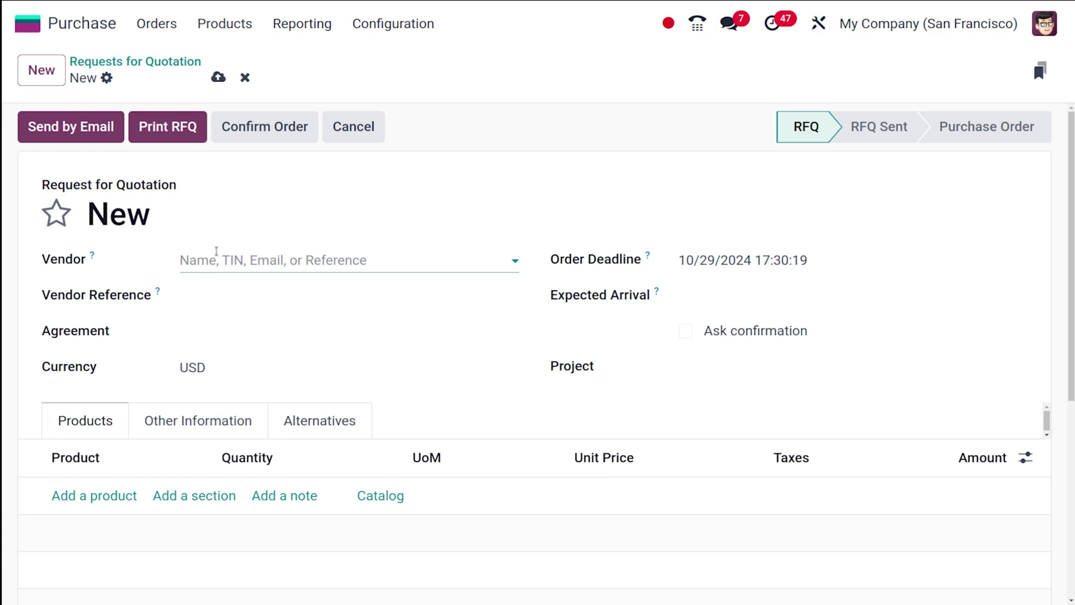
pyautogui.click(217, 259)
pyautogui.click(241, 316)
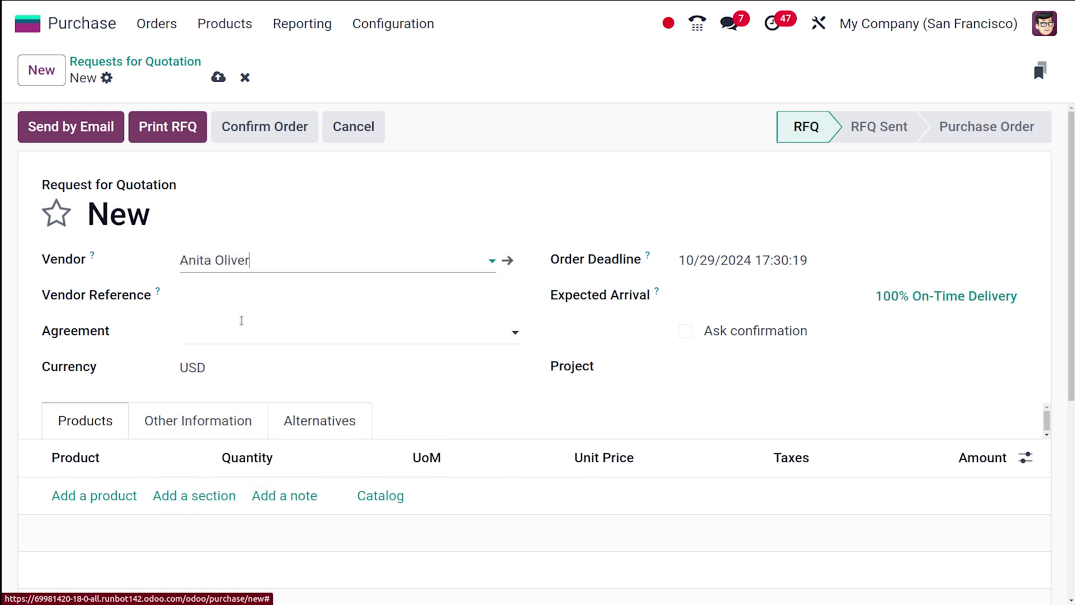
# Step: Add 5 Bagels at 1.13 each and confirm it as purchase order P00036
pyautogui.click(85, 490)
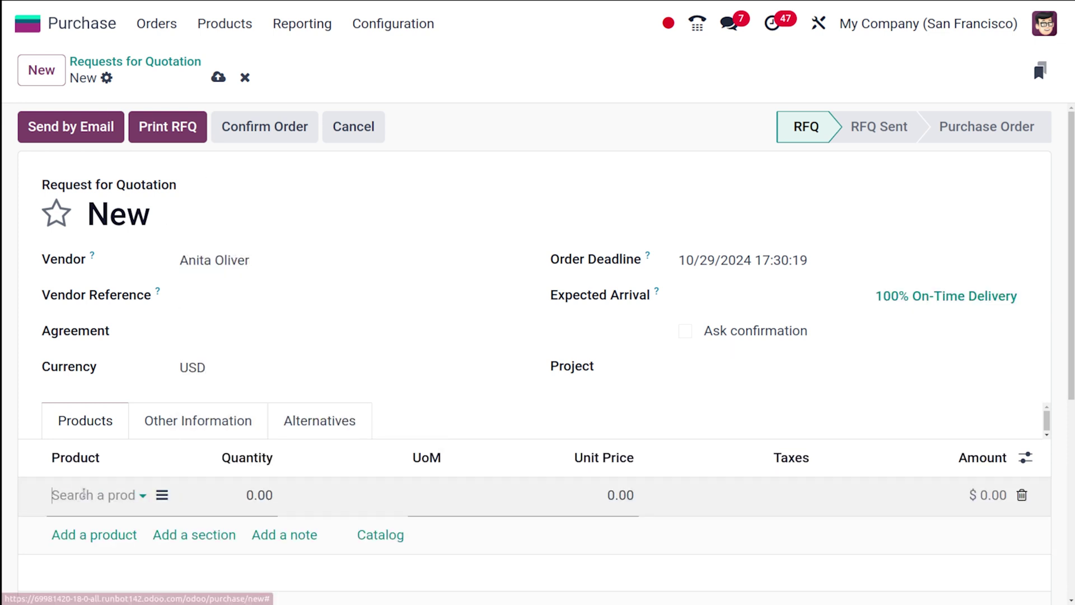
pyautogui.click(84, 493)
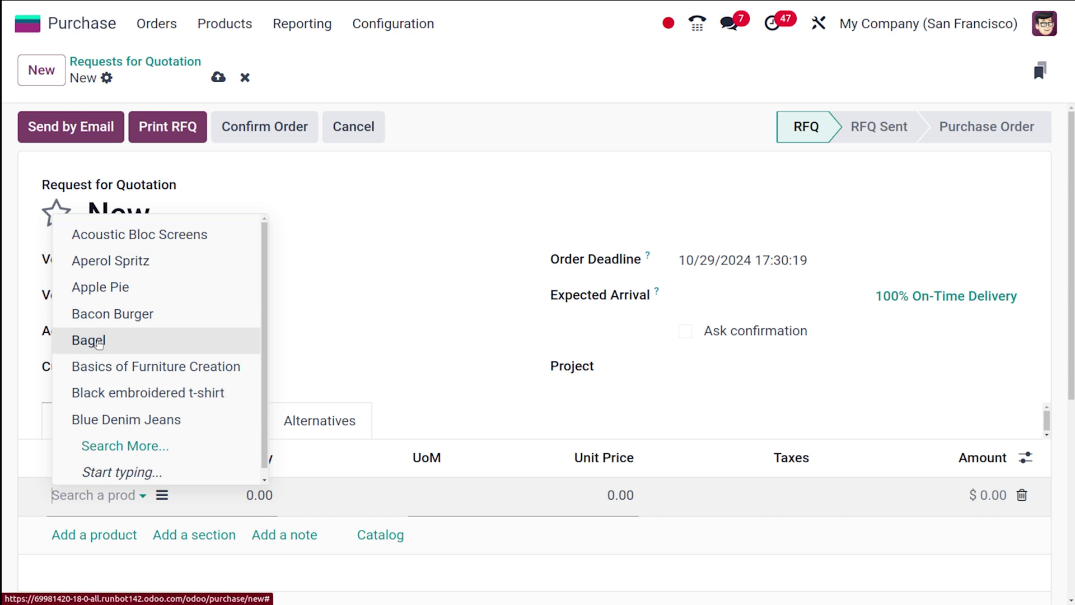
pyautogui.click(96, 340)
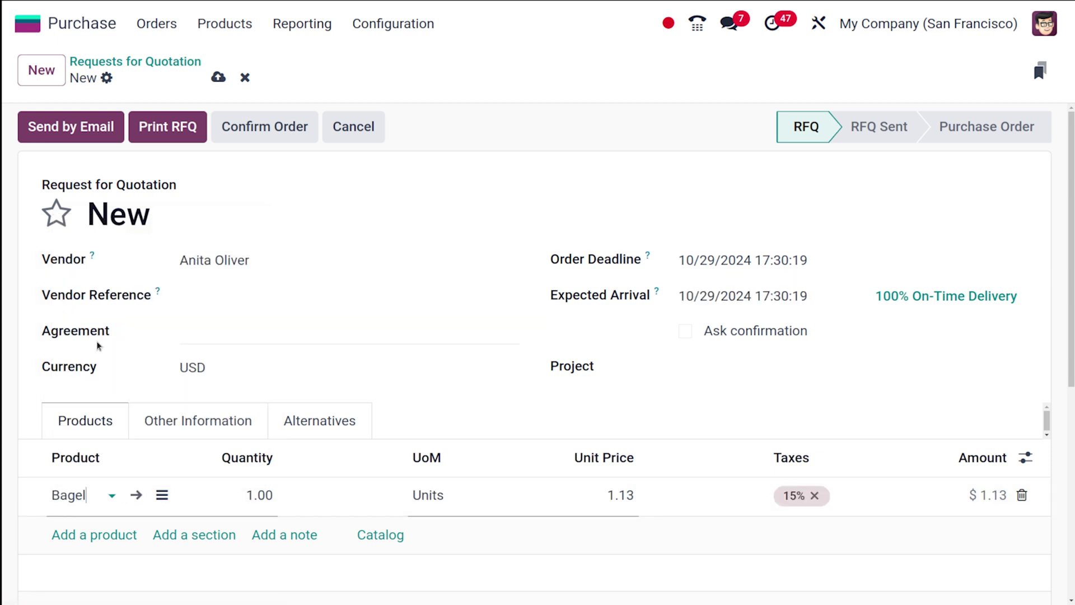
pyautogui.click(248, 499)
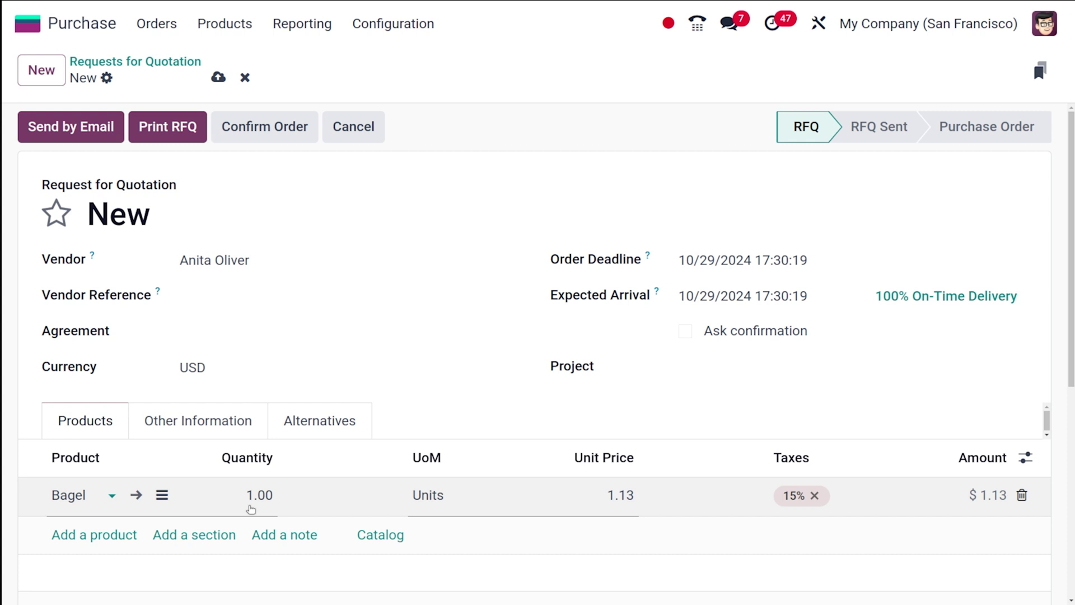
pyautogui.write('5')
pyautogui.click(339, 357)
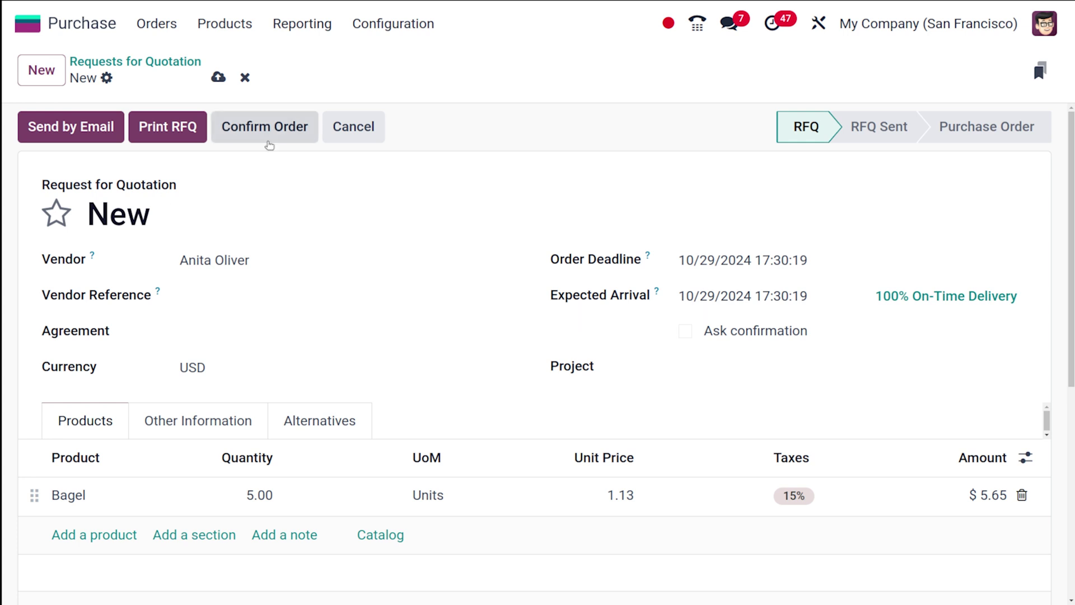
pyautogui.click(264, 126)
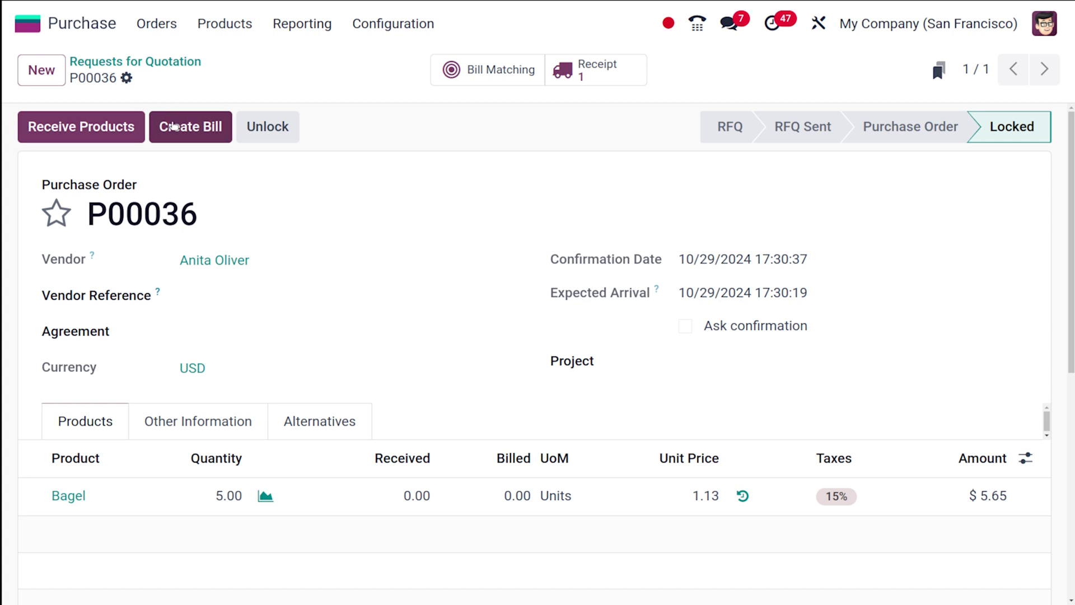
# Step: Create and post the vendor bill for P00036 with bill date 10/29/2024
pyautogui.click(193, 127)
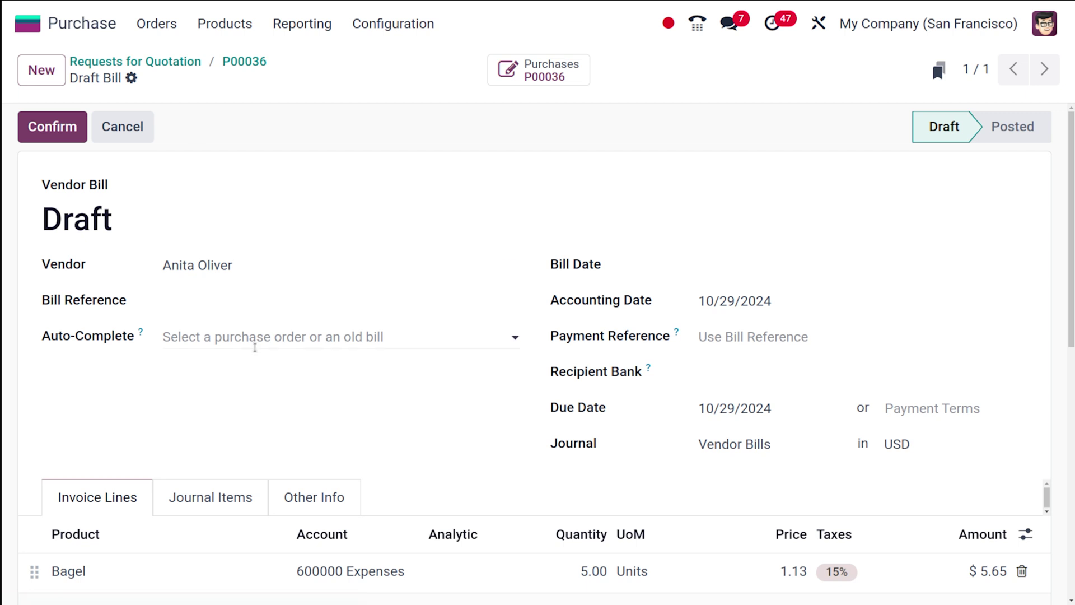
pyautogui.scroll(-6, 254, 347)
pyautogui.scroll(4, 256, 349)
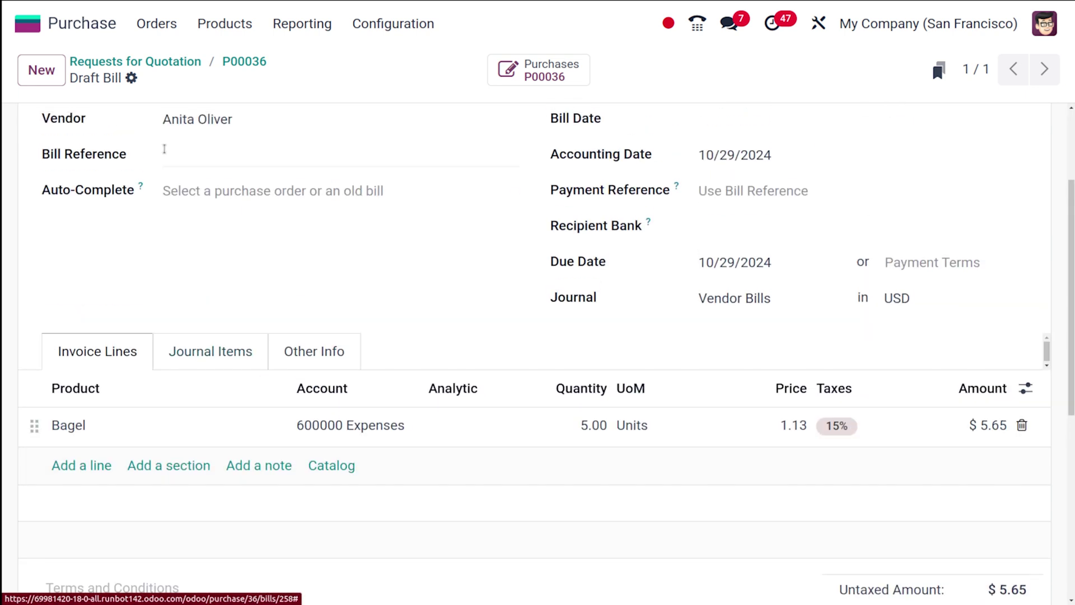
pyautogui.scroll(3, 159, 150)
pyautogui.click(28, 128)
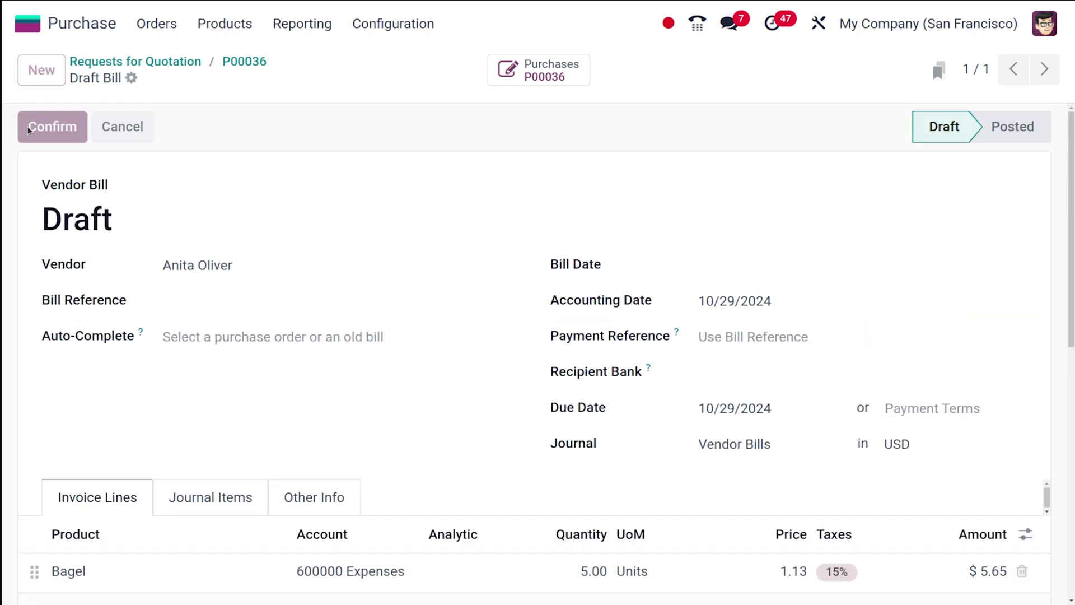
pyautogui.click(127, 347)
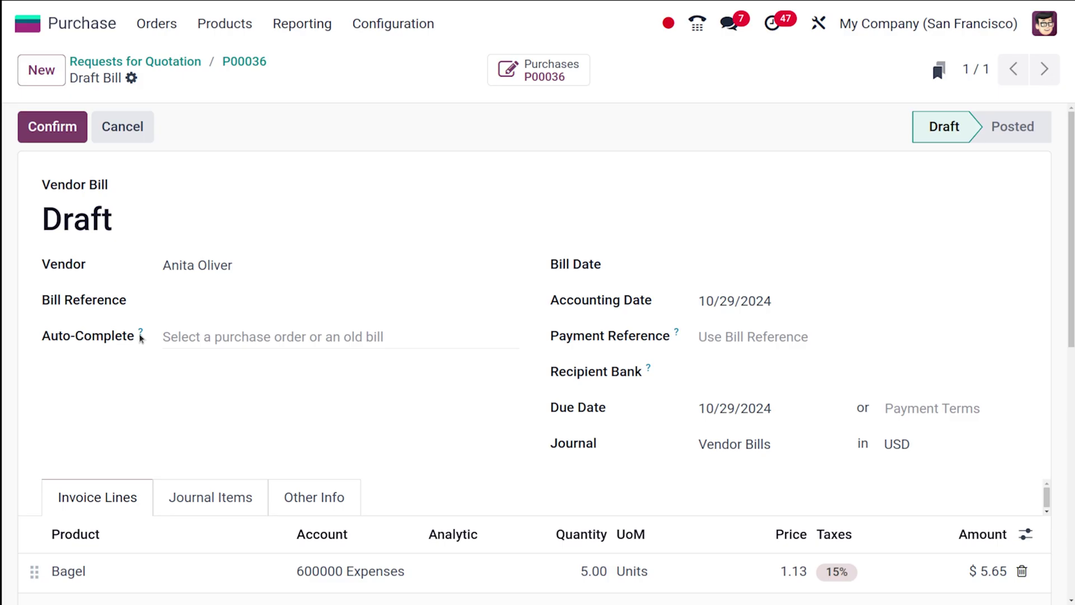
pyautogui.click(788, 263)
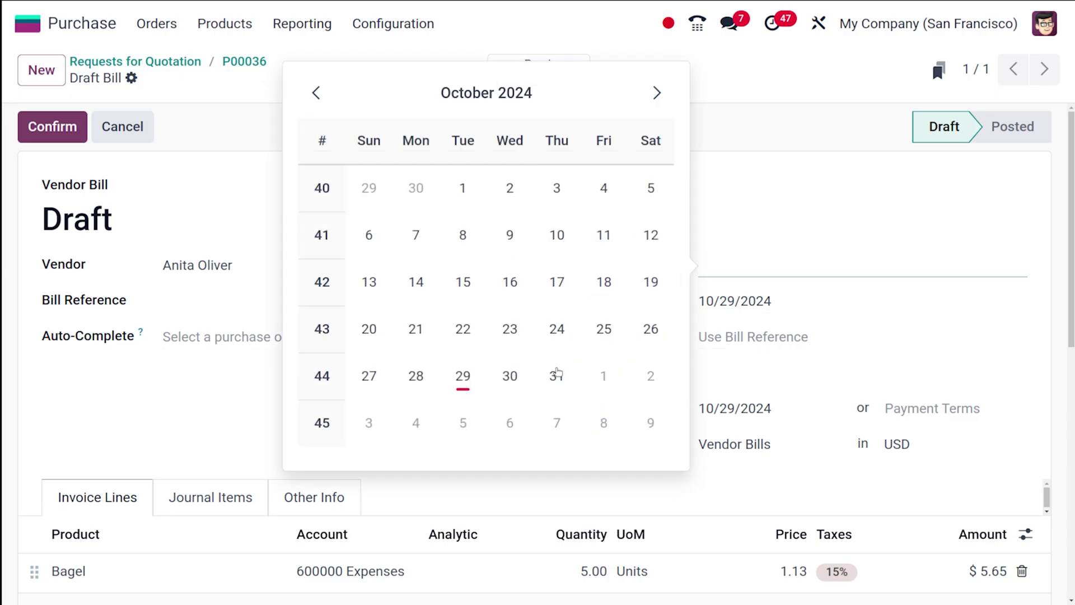
pyautogui.click(463, 375)
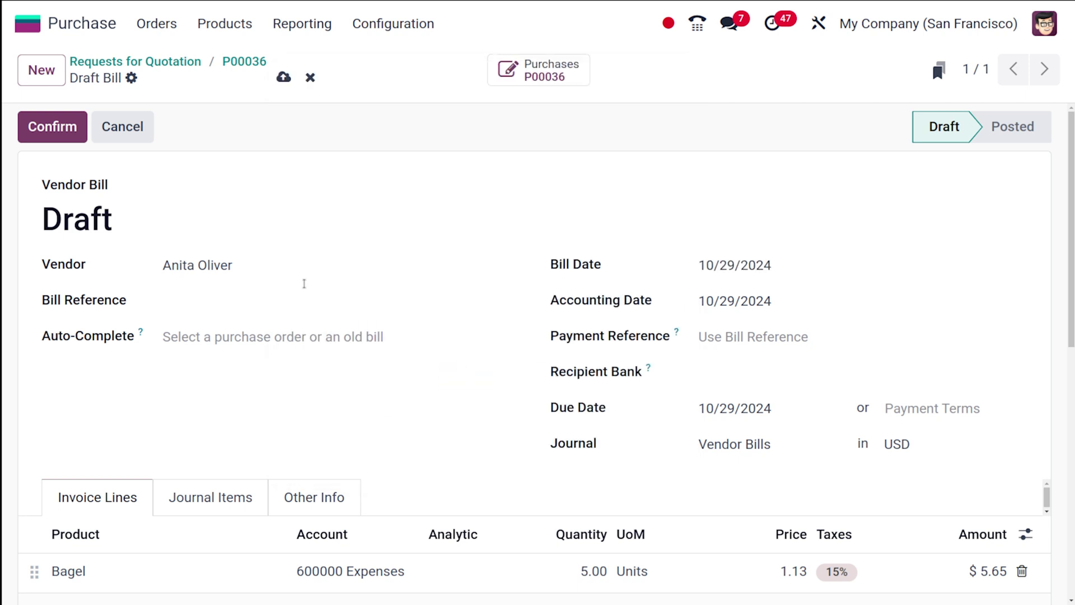
pyautogui.click(38, 124)
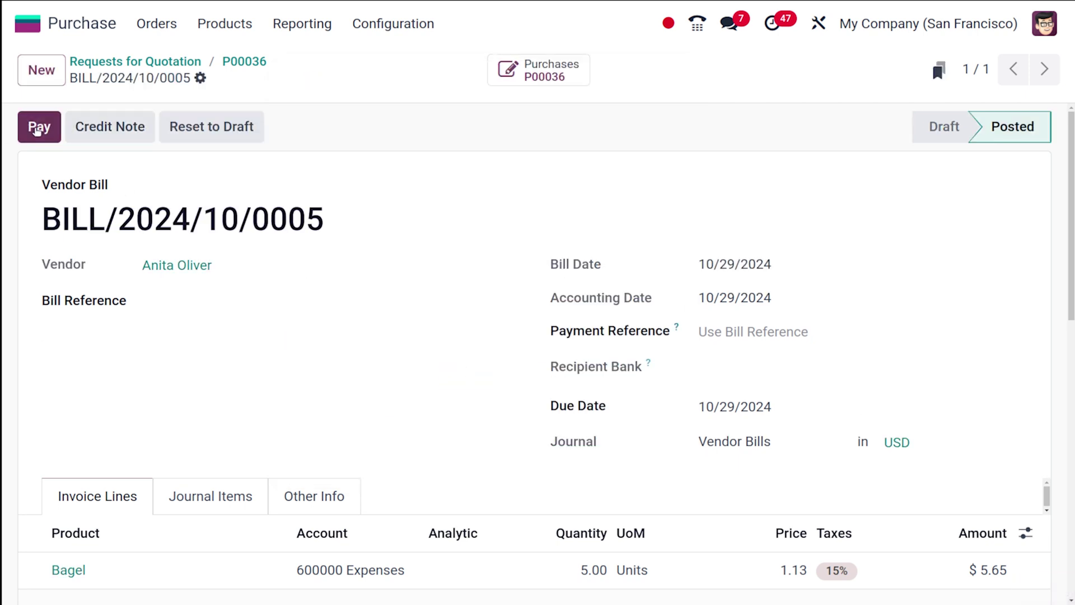
# Step: Register the $6.50 bank payment for the bill and return to P00036
pyautogui.click(35, 128)
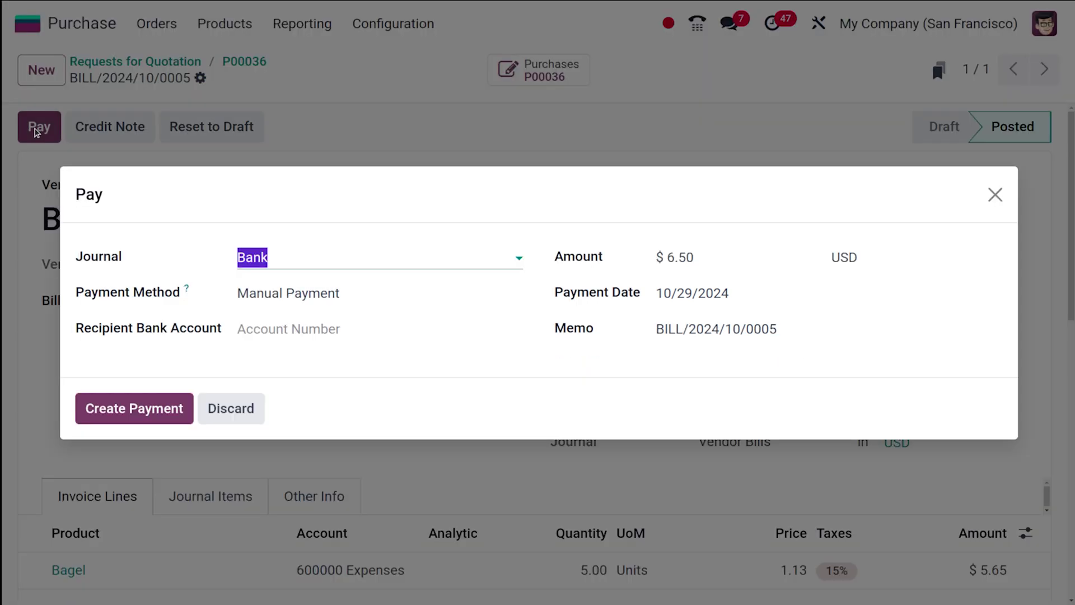
pyautogui.click(101, 400)
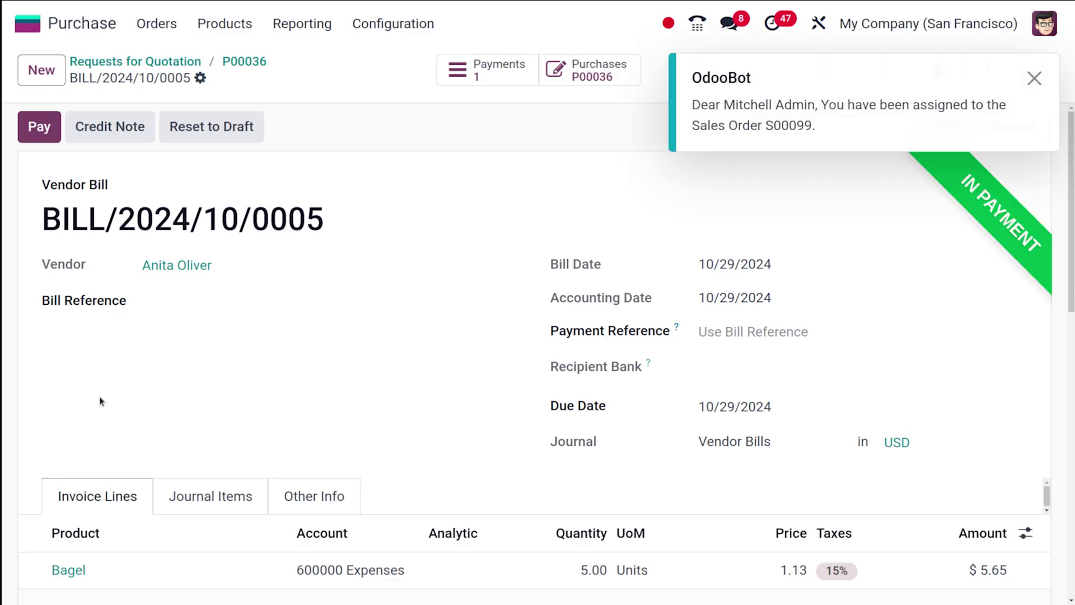
pyautogui.click(1033, 78)
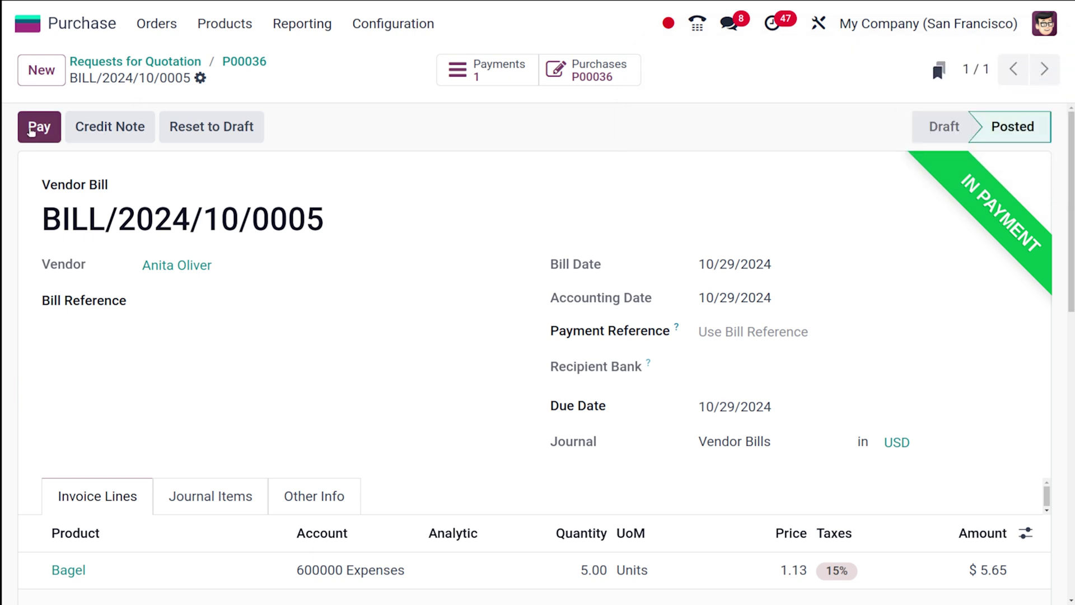
pyautogui.click(245, 62)
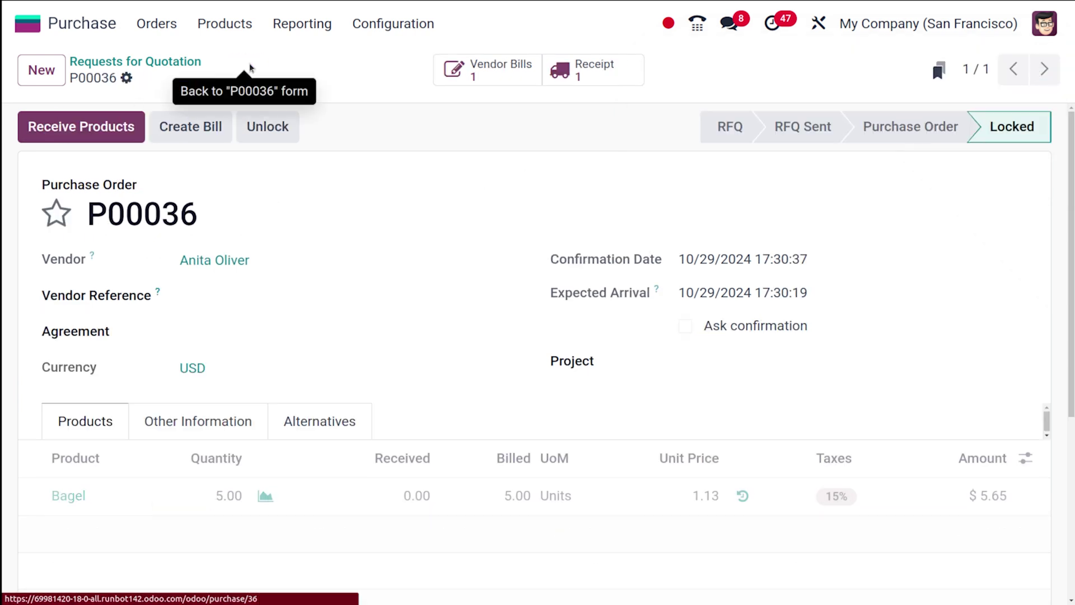
# Step: Validate receipt WH/IN/00024 for the 5 Bagels, then begin a blank new quotation
pyautogui.click(86, 133)
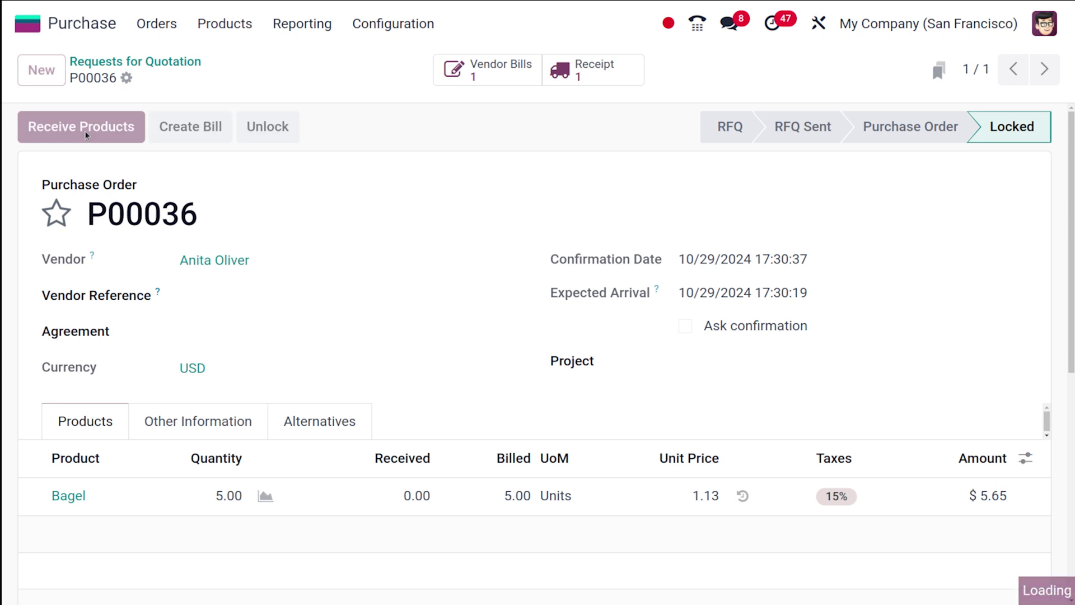
pyautogui.click(75, 128)
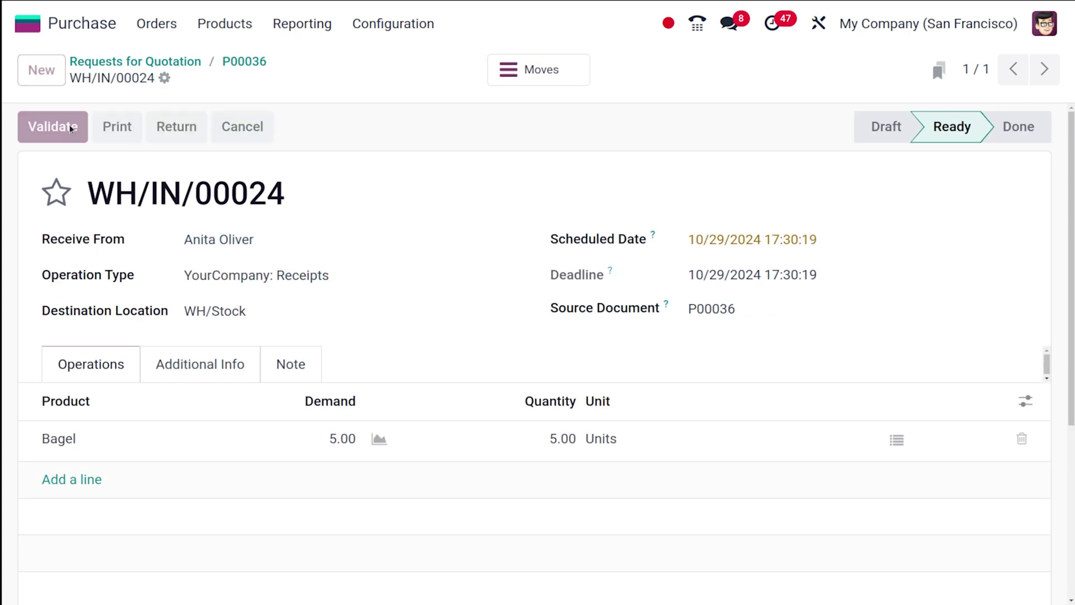
pyautogui.click(251, 64)
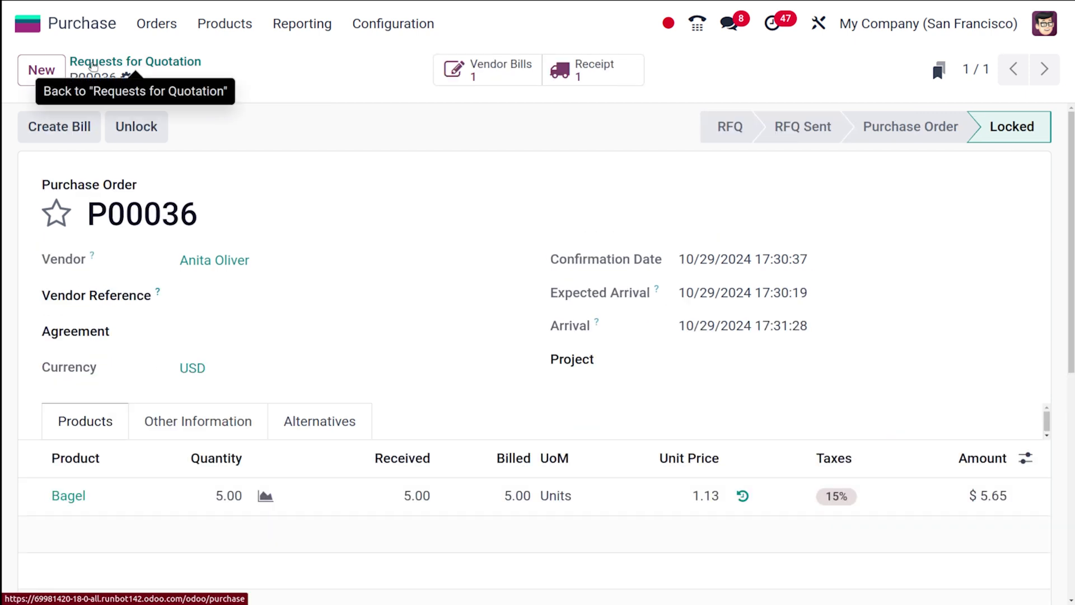
pyautogui.click(35, 70)
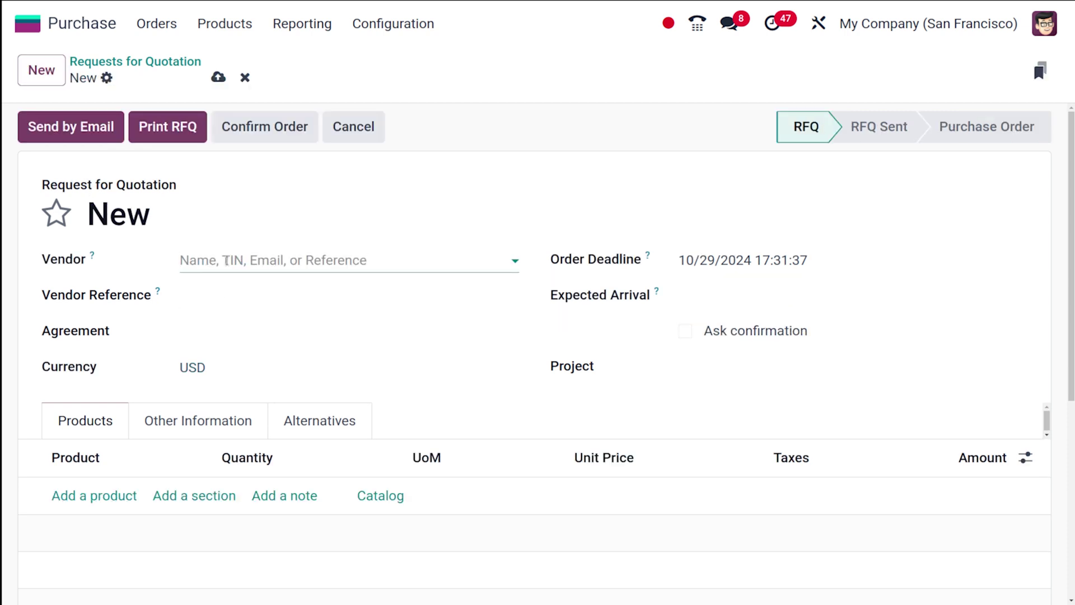
# Step: Choose the vendor and add a Bagel line with quantity 5
pyautogui.click(225, 259)
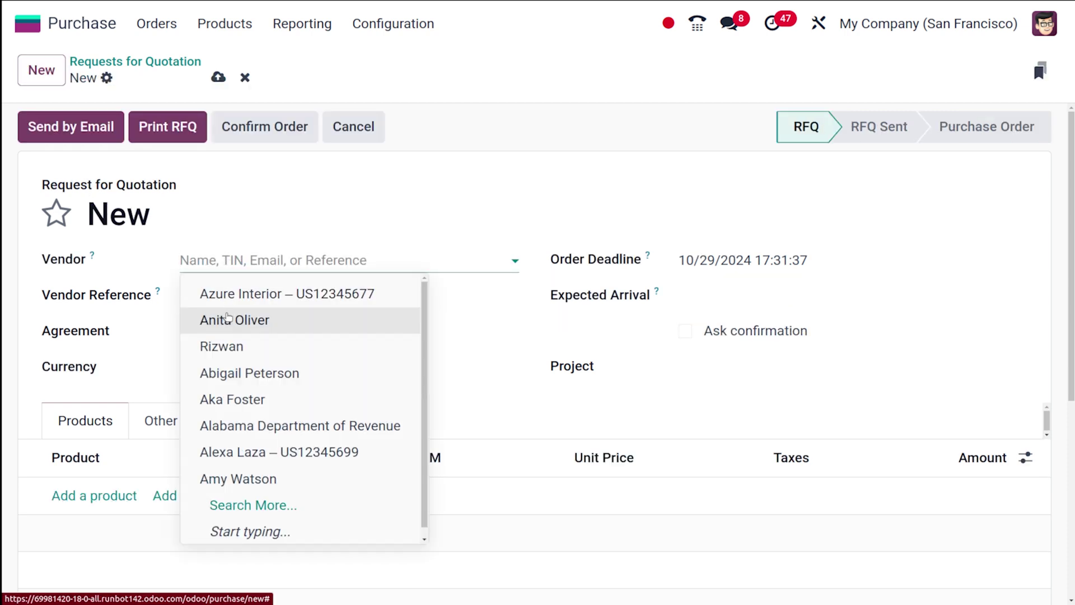
pyautogui.click(221, 314)
pyautogui.click(87, 503)
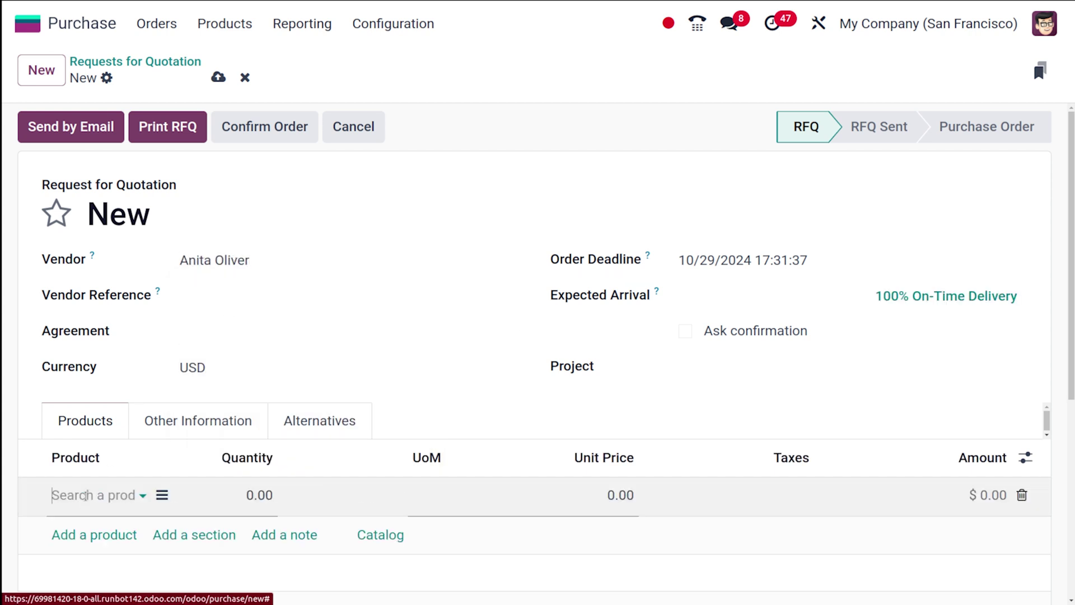
pyautogui.click(78, 497)
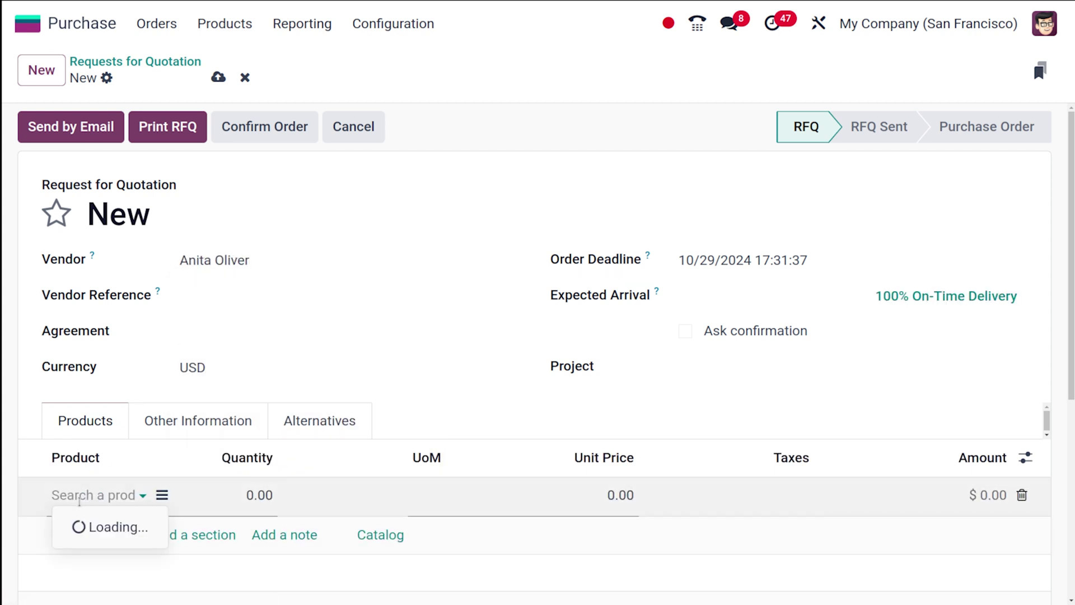
pyautogui.click(139, 341)
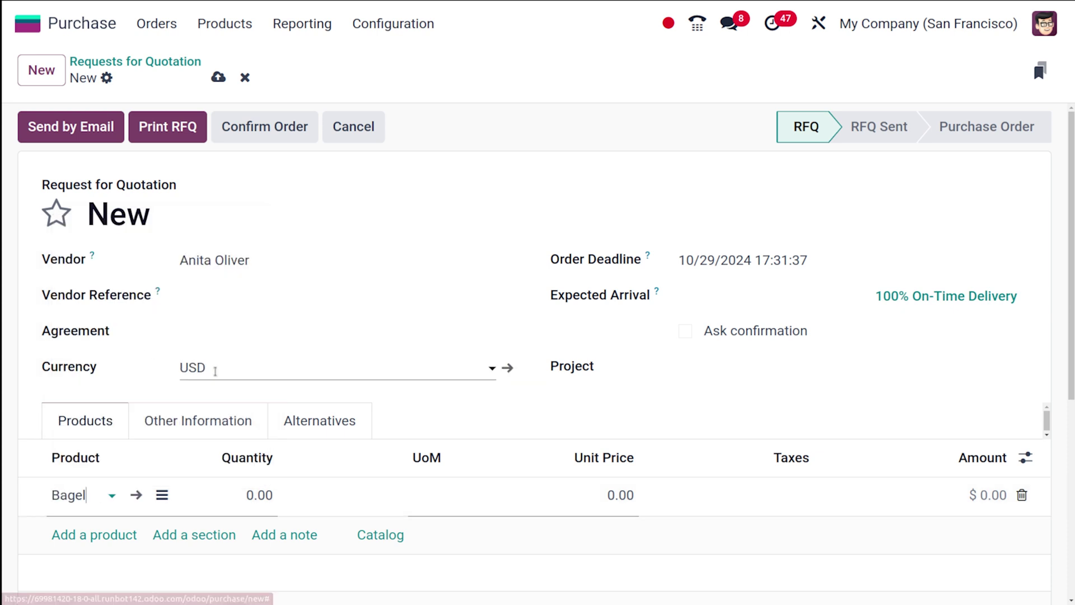
pyautogui.click(247, 495)
pyautogui.write('5')
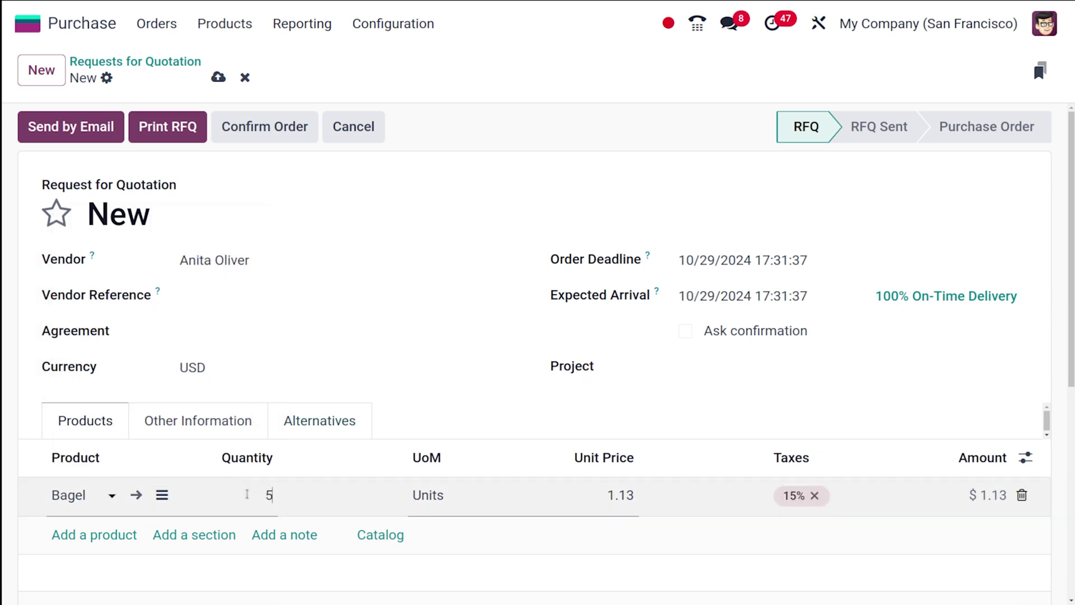
# Step: Add 2 Bacon Burgers with Belgian fresh homemade fries and confirm order P00037
pyautogui.click(96, 534)
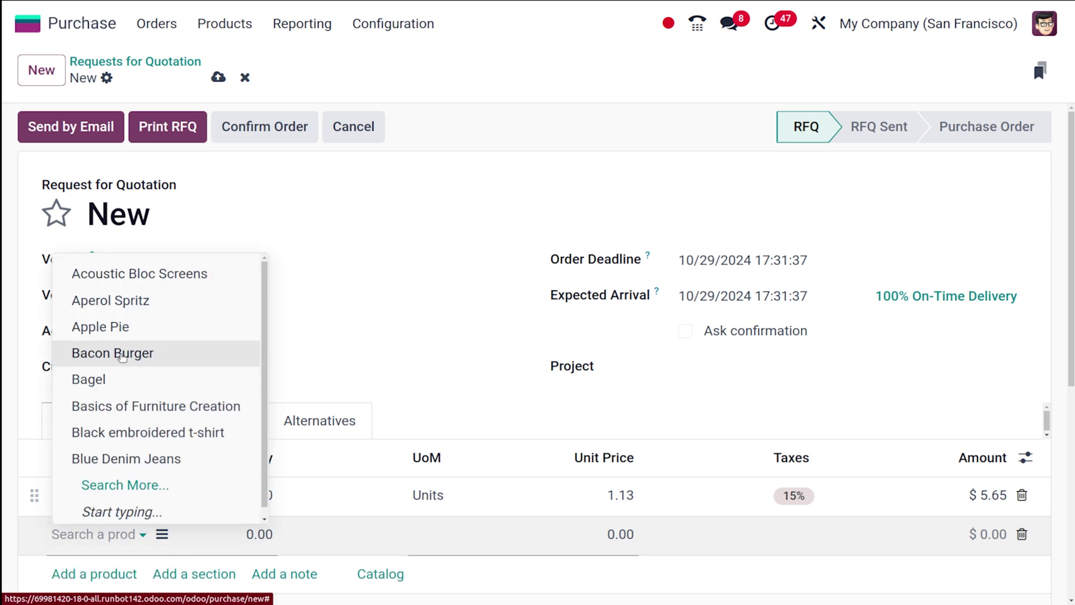
pyautogui.click(121, 355)
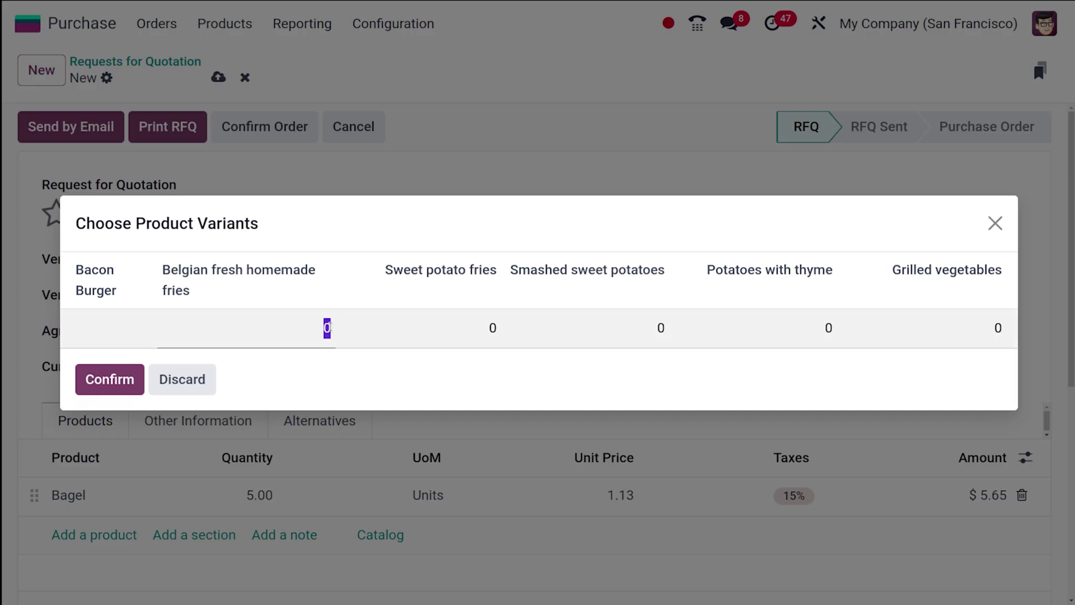
pyautogui.write('2')
pyautogui.click(97, 386)
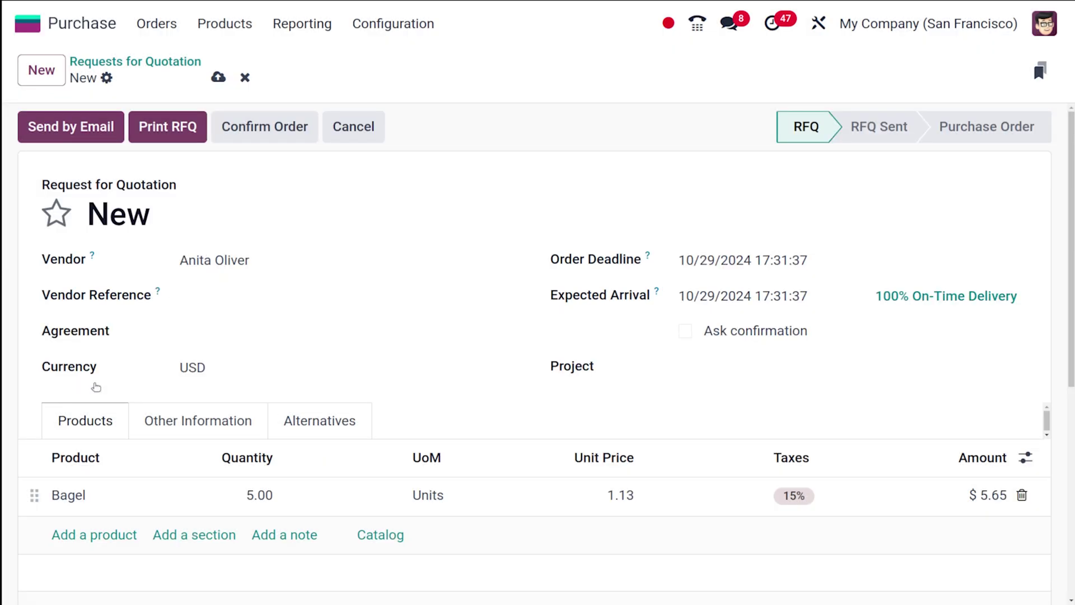
pyautogui.click(245, 140)
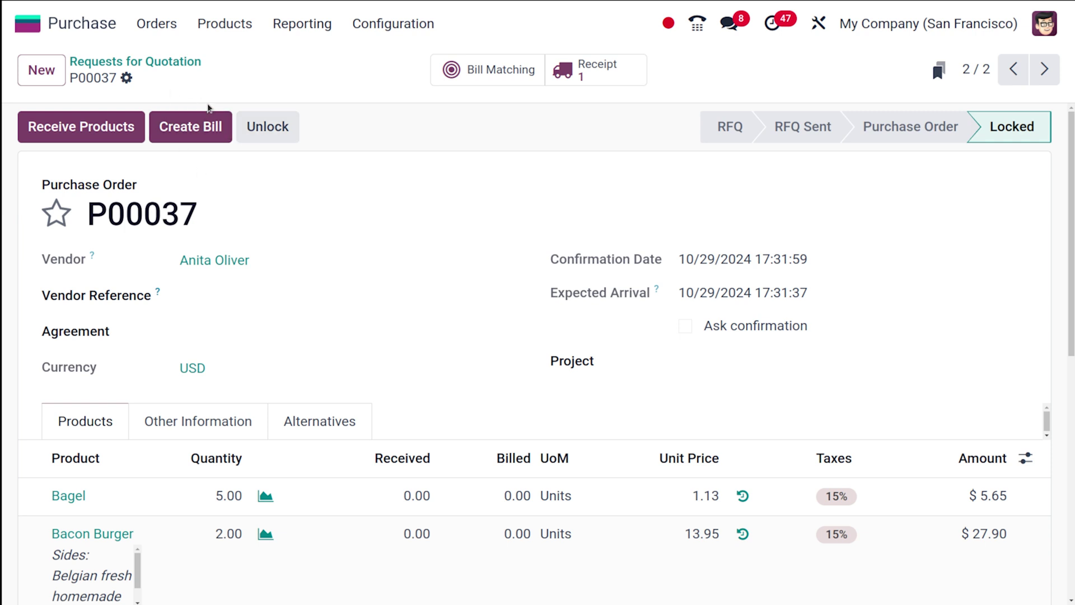
# Step: Create a draft bill from P00037 and review its Bagel line: 5 units at 1.13, $6.50 total
pyautogui.click(199, 128)
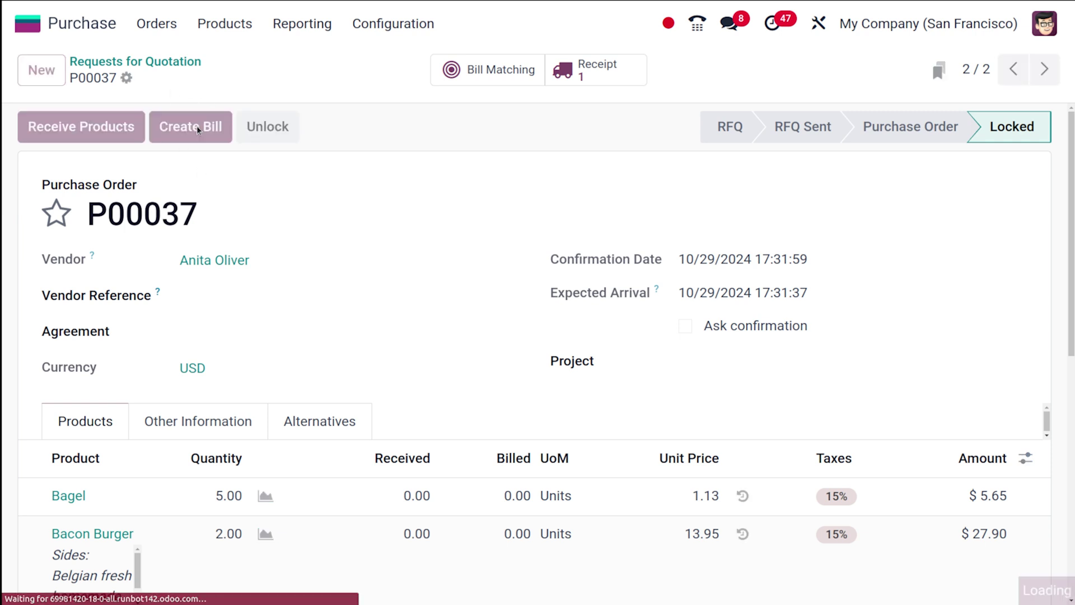
pyautogui.scroll(-3, 235, 303)
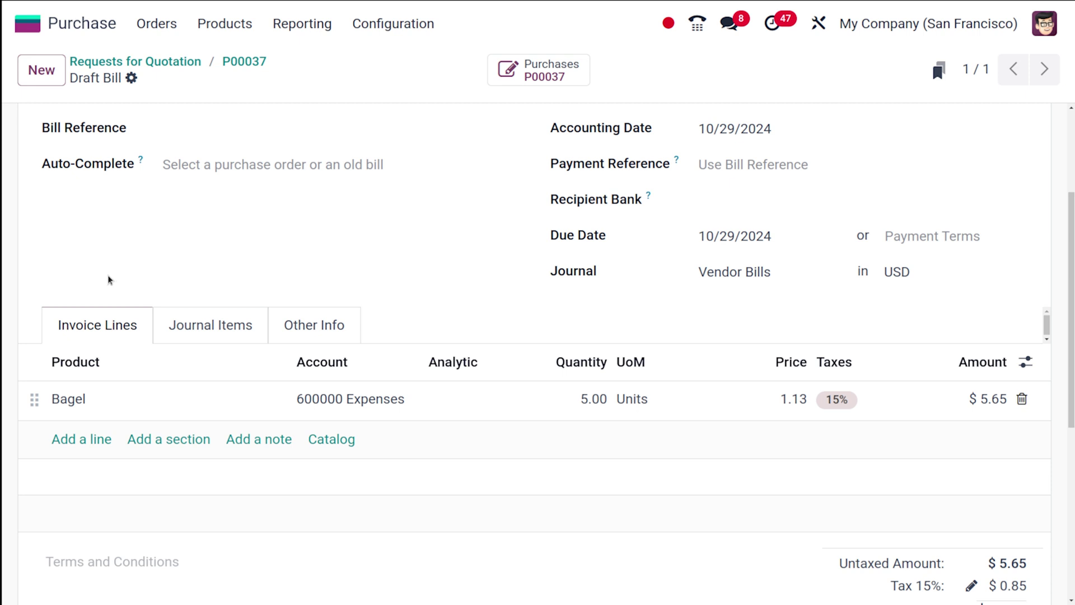
pyautogui.scroll(3, 235, 259)
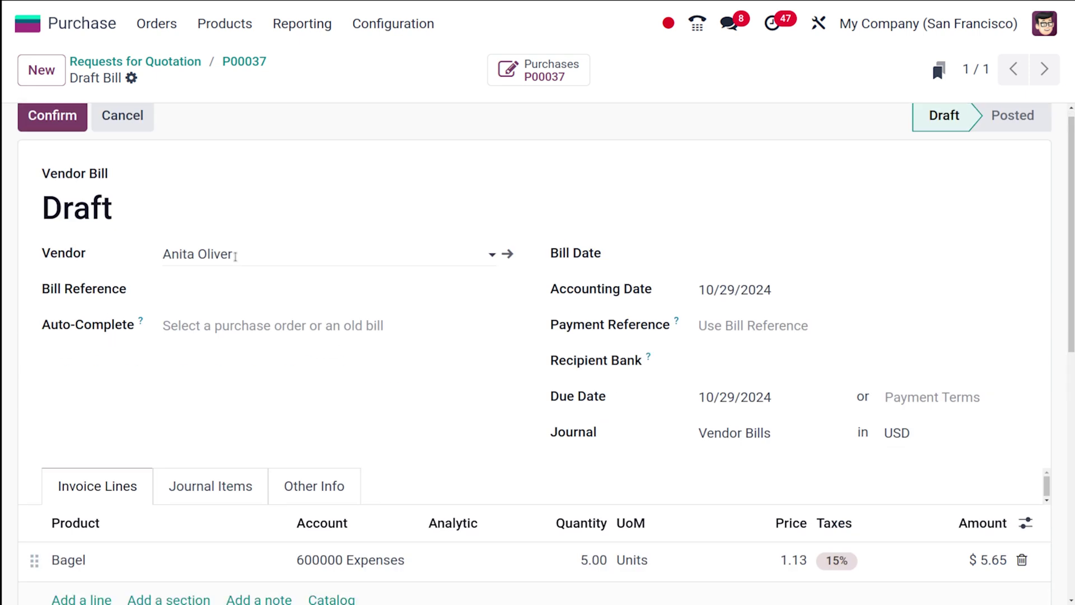
pyautogui.scroll(-5, 235, 256)
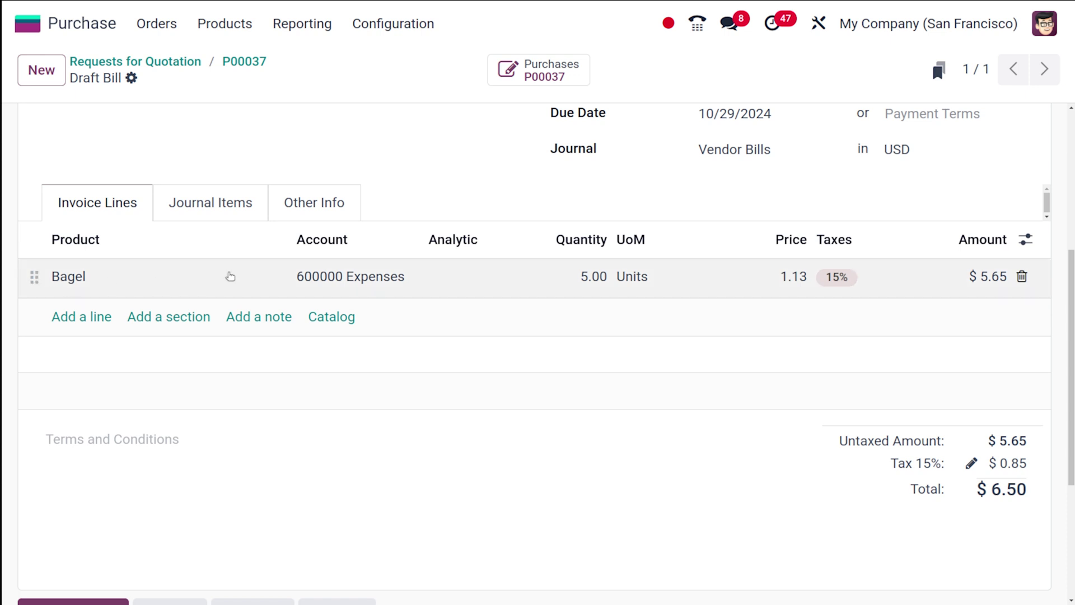
pyautogui.scroll(5, 227, 274)
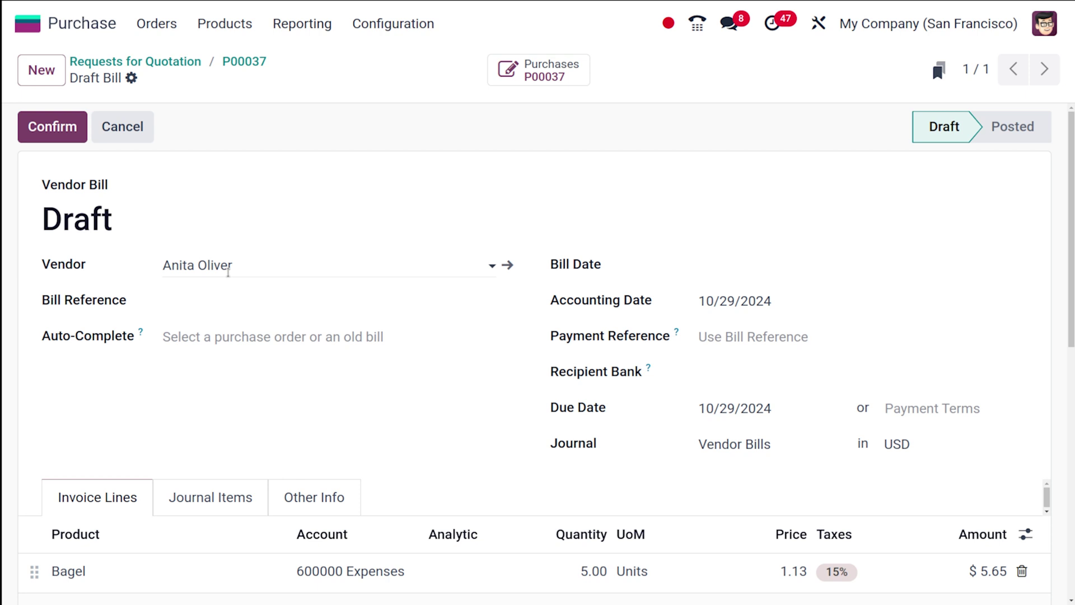
pyautogui.scroll(-8, 156, 384)
pyautogui.scroll(8, 157, 385)
# Step: Post the Bagel bill with bill date 10/29/2024 and register its $6.50 bank payment
pyautogui.click(54, 126)
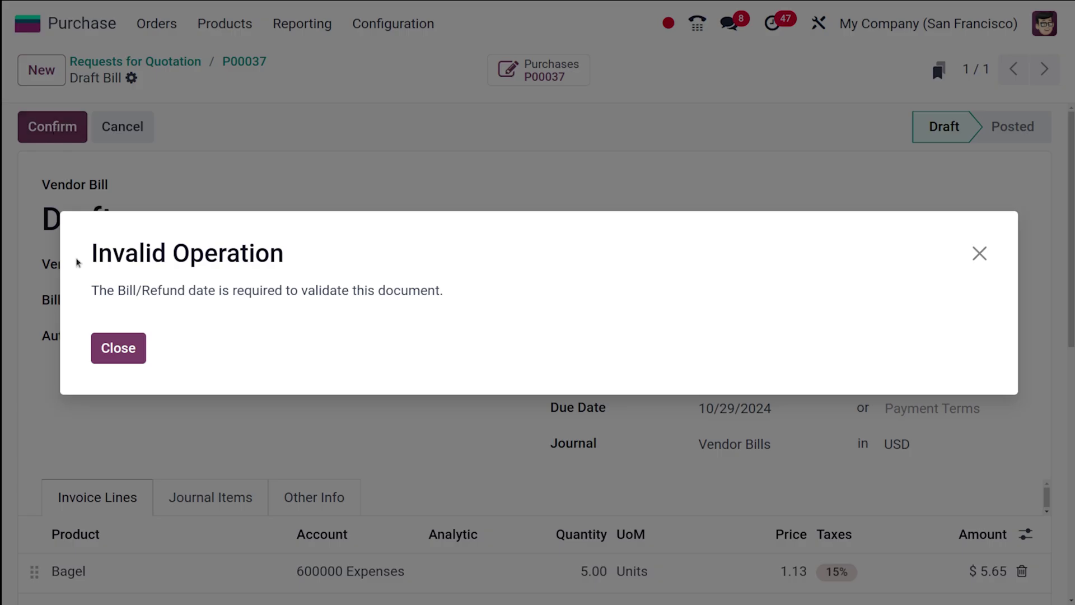
pyautogui.click(116, 352)
pyautogui.click(763, 260)
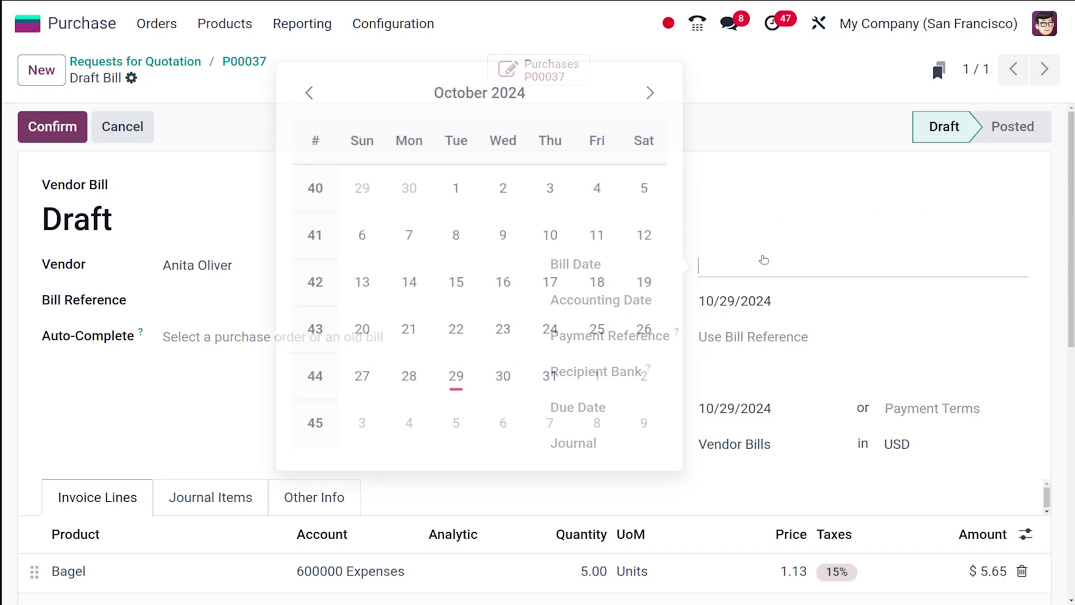
pyautogui.click(464, 375)
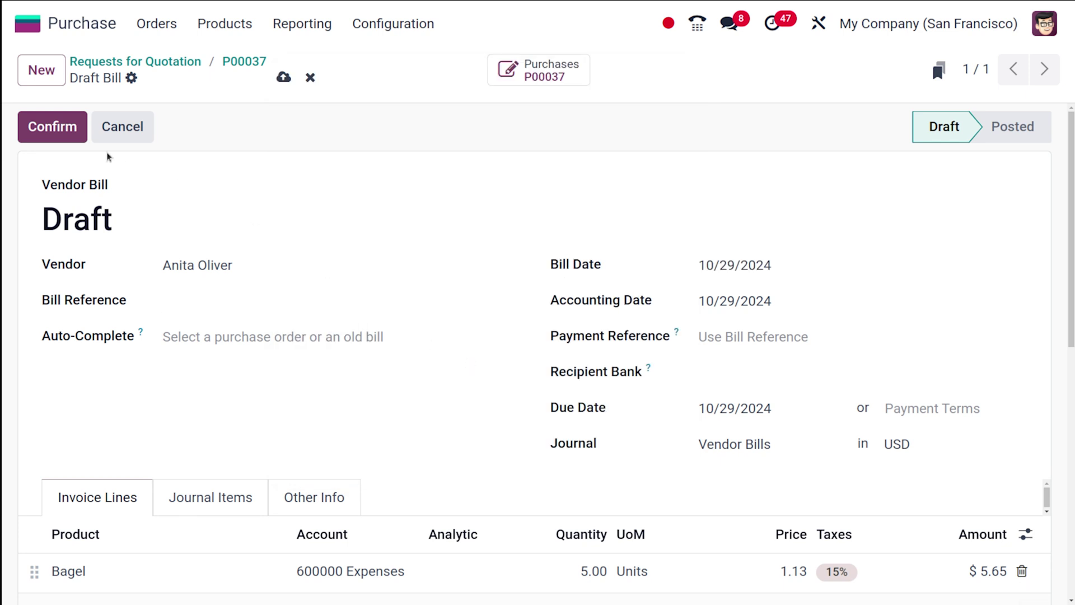
pyautogui.click(63, 137)
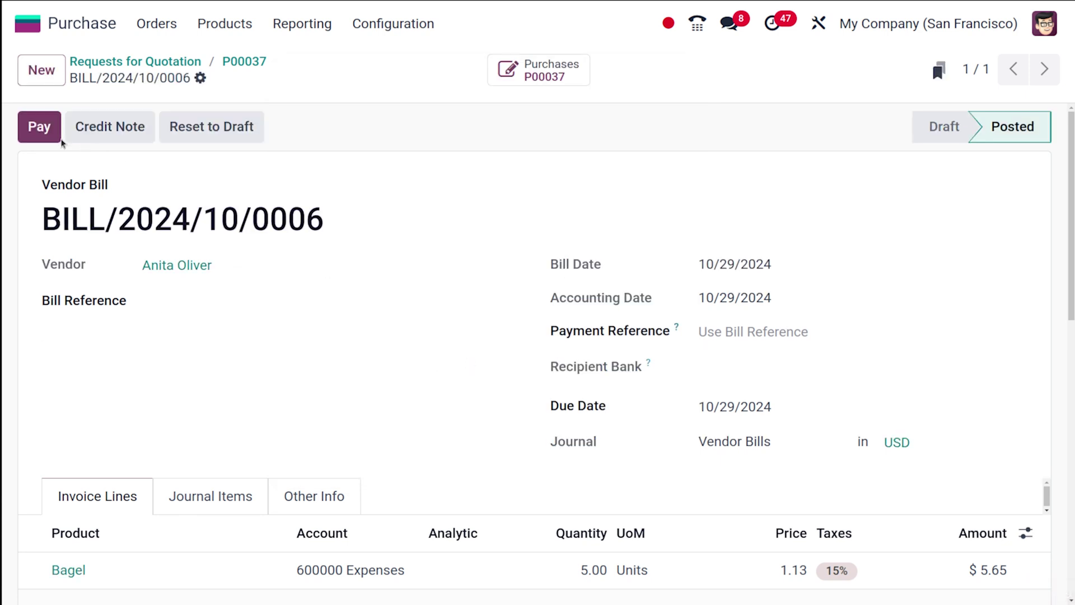
pyautogui.click(32, 126)
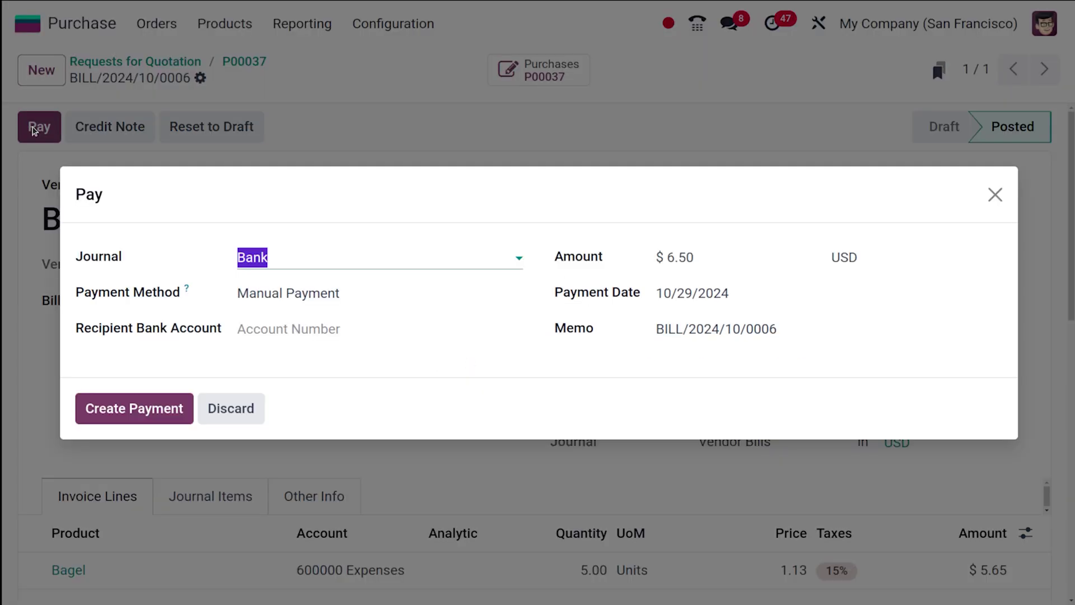
pyautogui.click(128, 408)
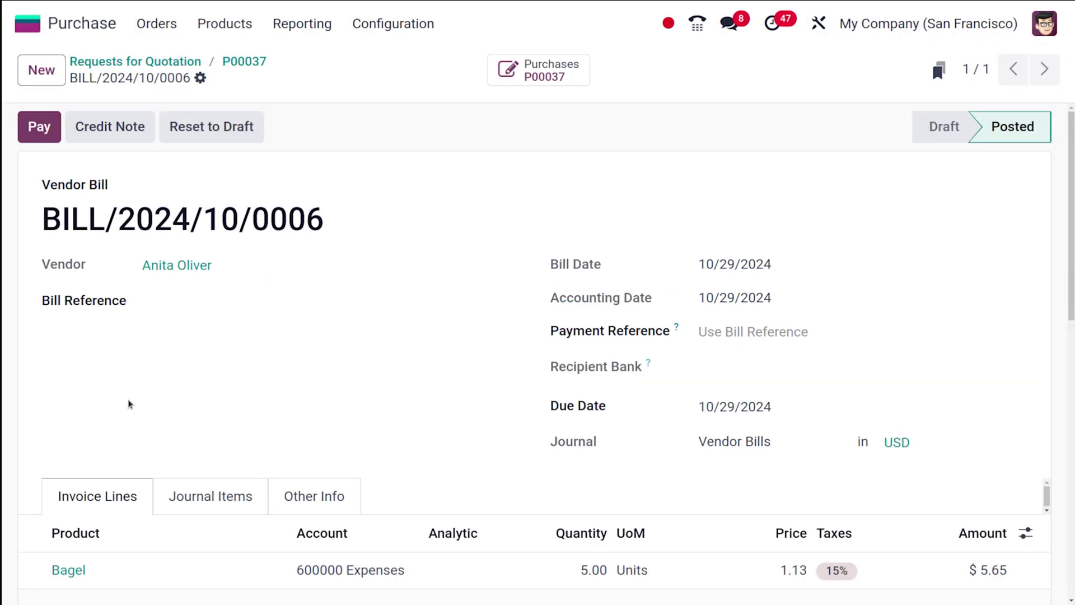
# Step: Validate receipt WH/IN/00025 for 5 Bagels and 2 Bacon Burgers, then return to P00037
pyautogui.click(231, 64)
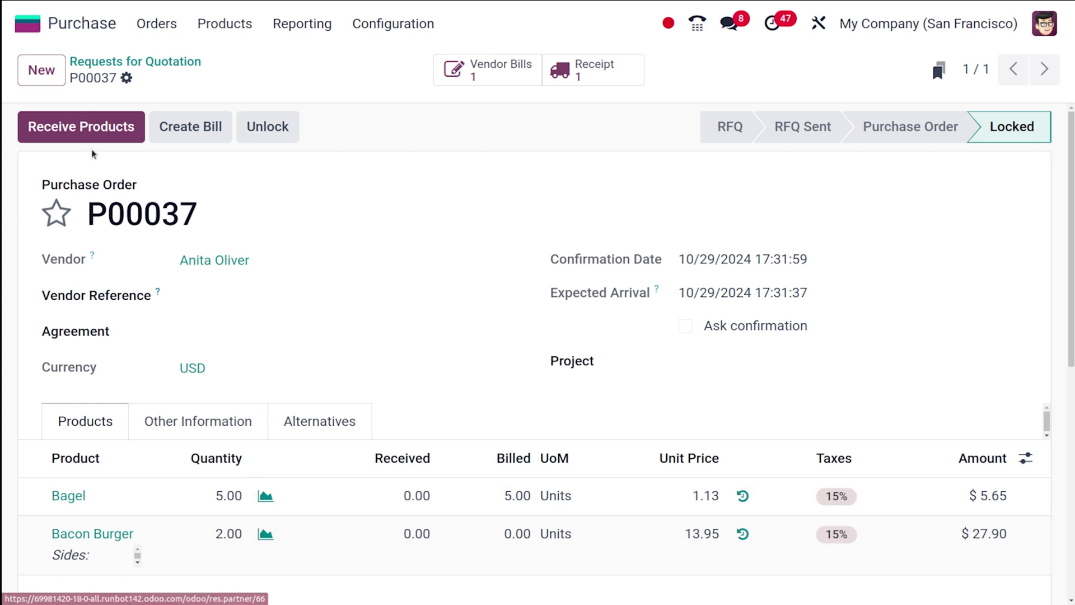
pyautogui.click(85, 133)
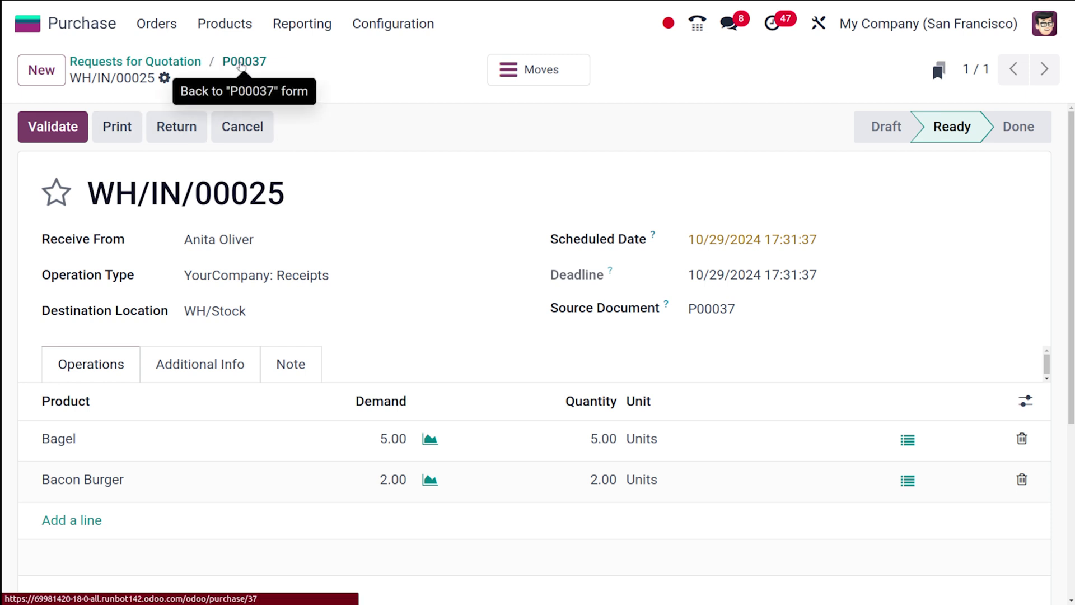
pyautogui.click(240, 63)
pyautogui.click(111, 140)
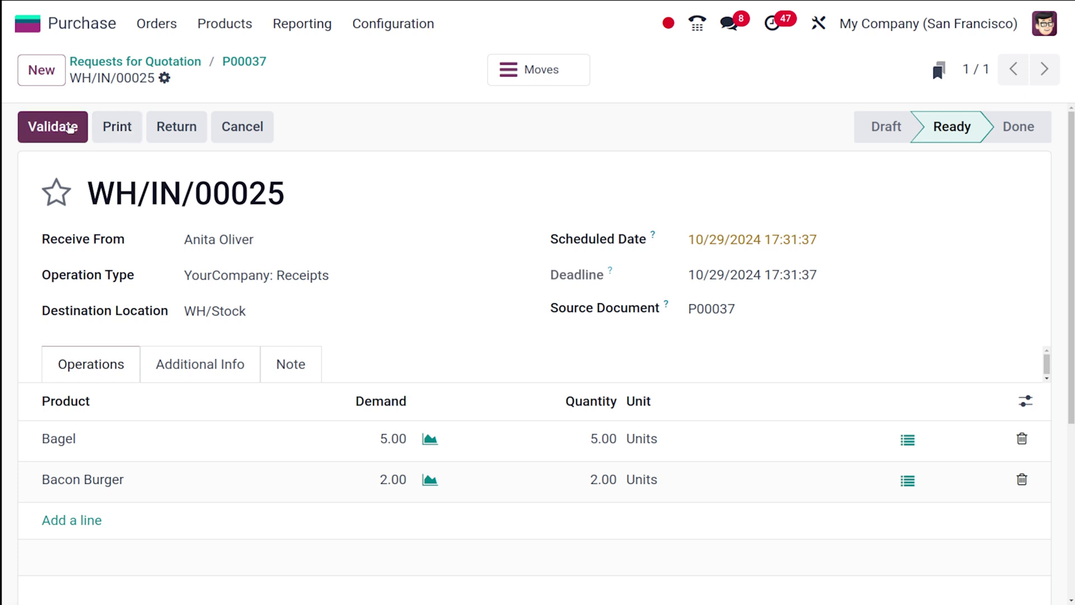
pyautogui.click(70, 128)
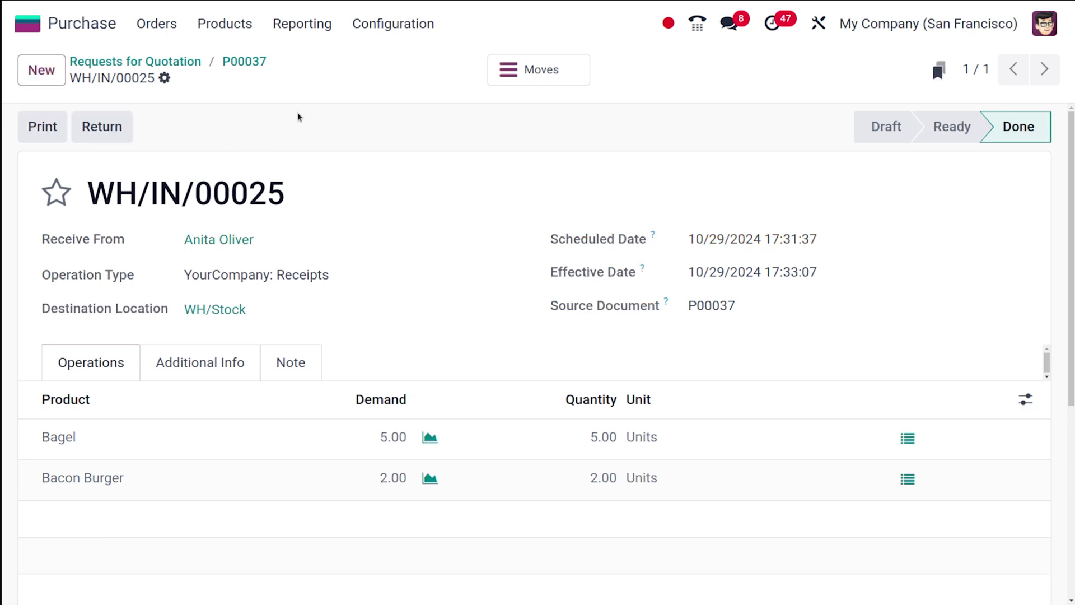
pyautogui.click(247, 63)
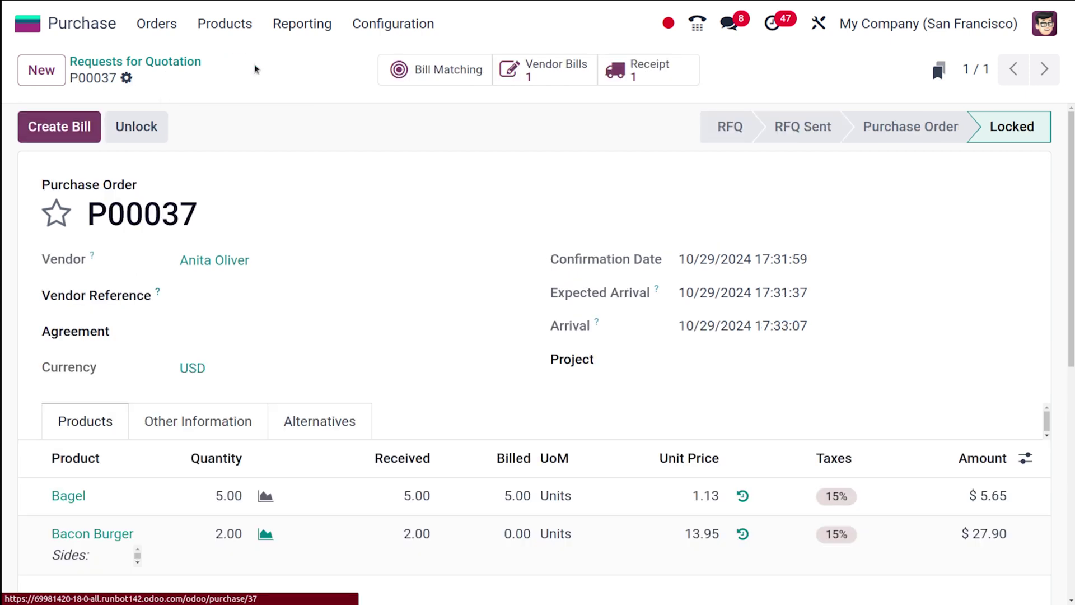
# Step: Create a second draft bill from P00037 for the 2 unbilled Bacon Burgers
pyautogui.click(31, 129)
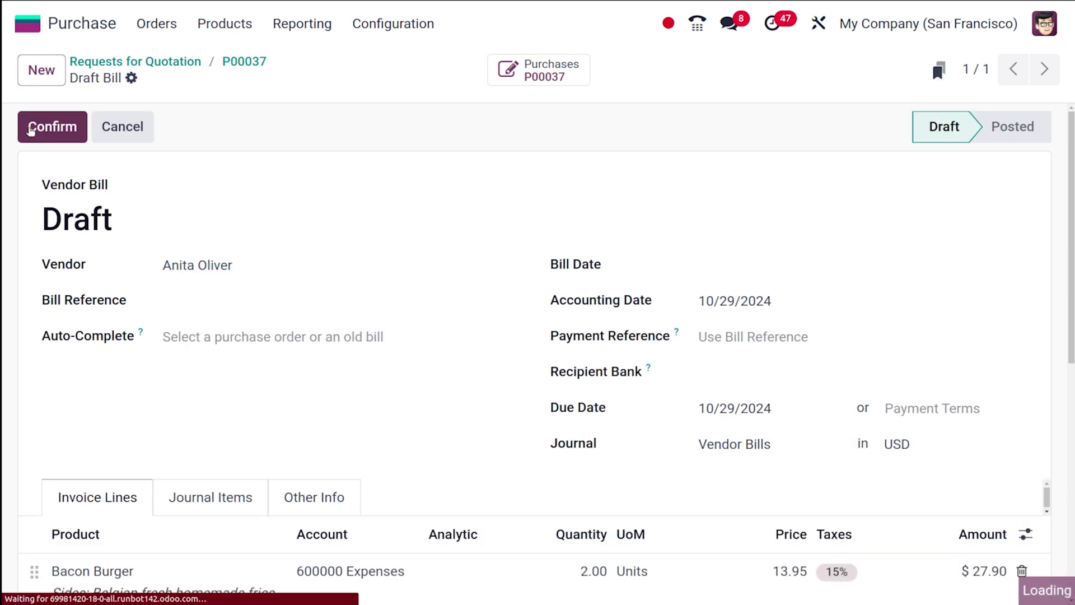
pyautogui.scroll(-5, 165, 528)
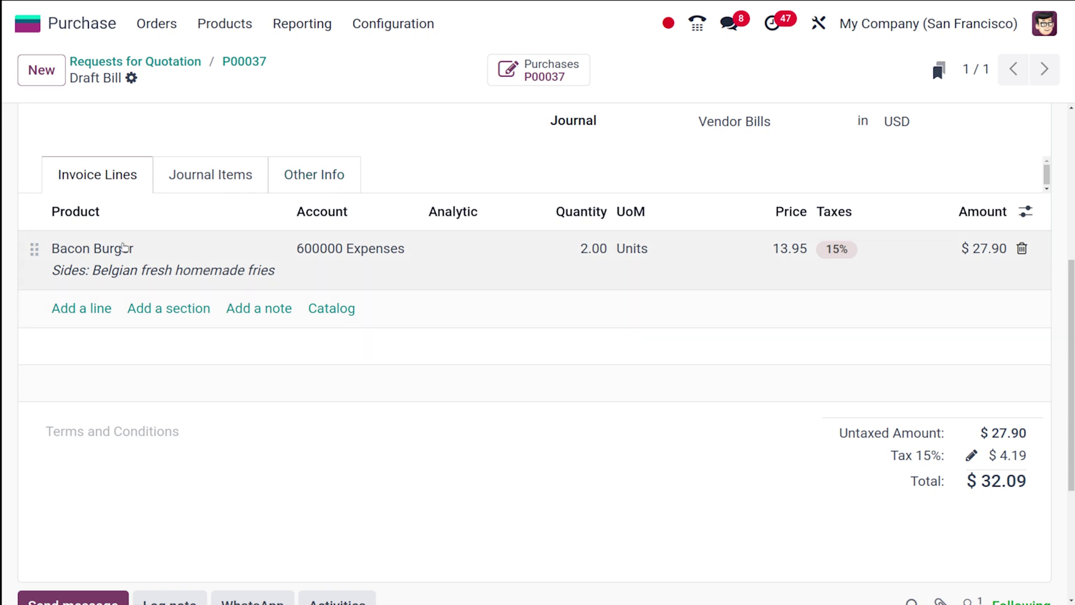
pyautogui.scroll(5, 100, 336)
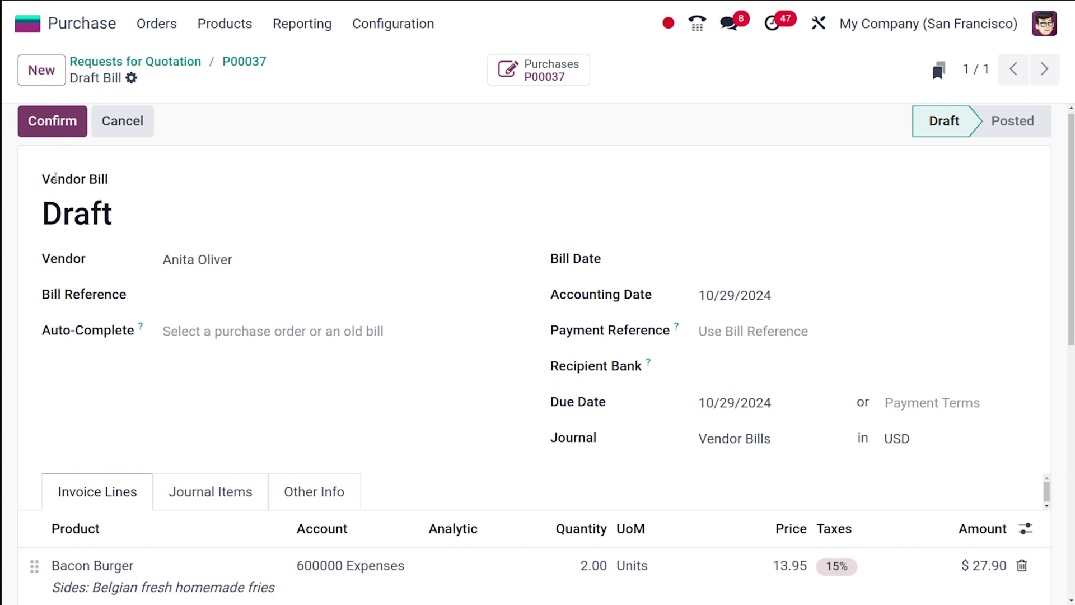
# Step: Post BILL/2024/10/0007 with bill date 10/29/2024 and register its $32.09 payment
pyautogui.click(56, 124)
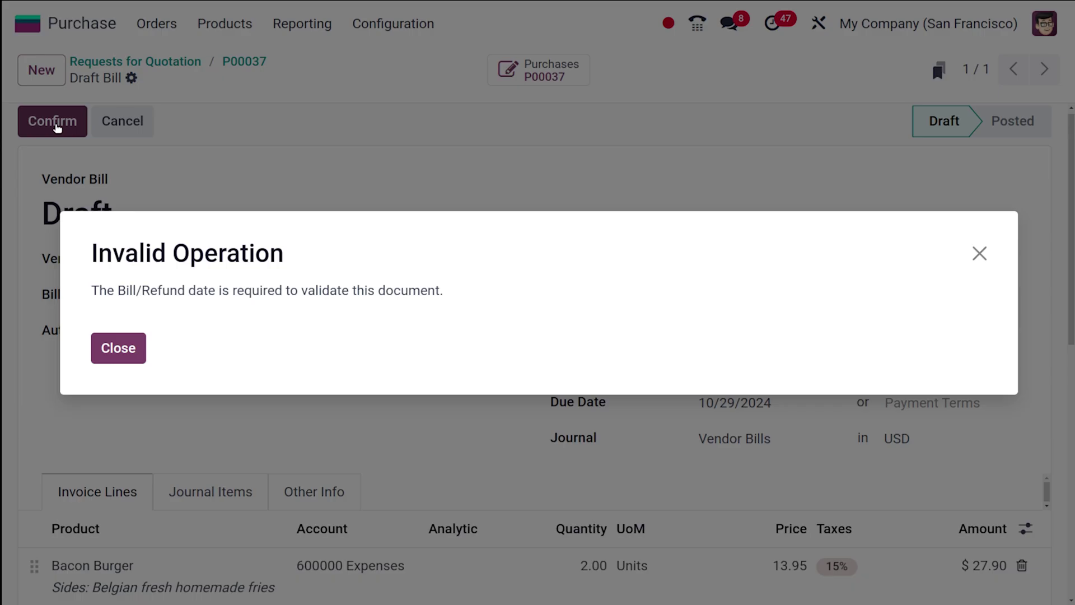
pyautogui.click(117, 351)
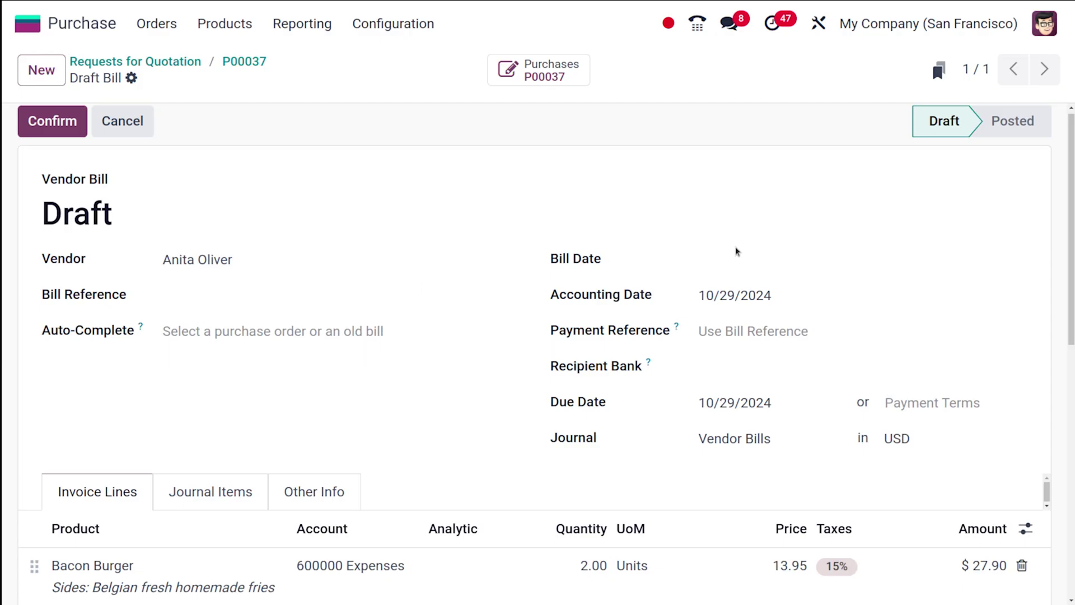
pyautogui.click(734, 266)
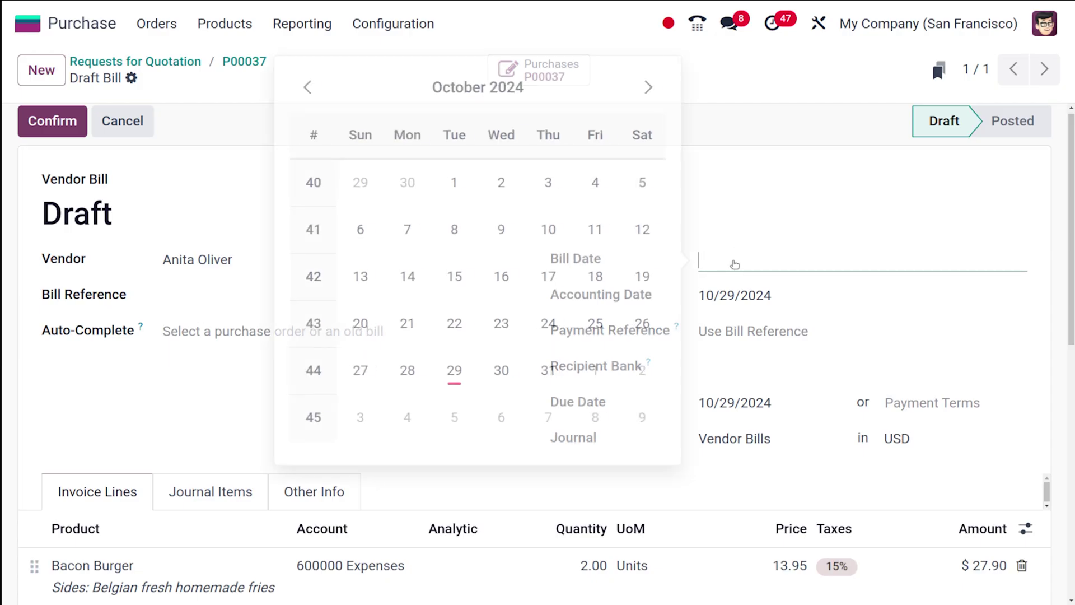
pyautogui.click(462, 372)
pyautogui.click(59, 121)
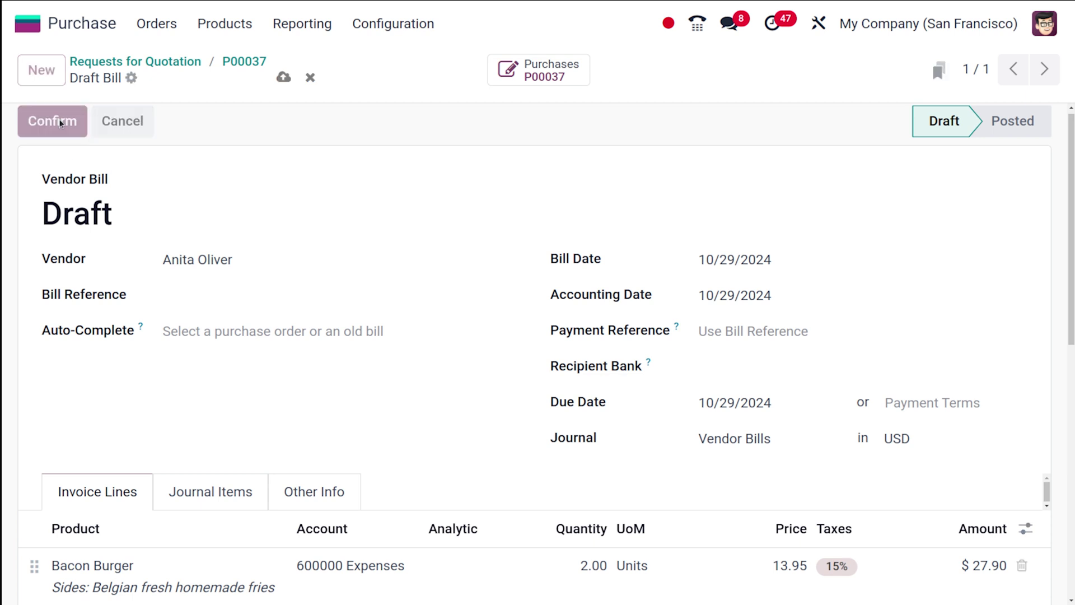
pyautogui.click(59, 122)
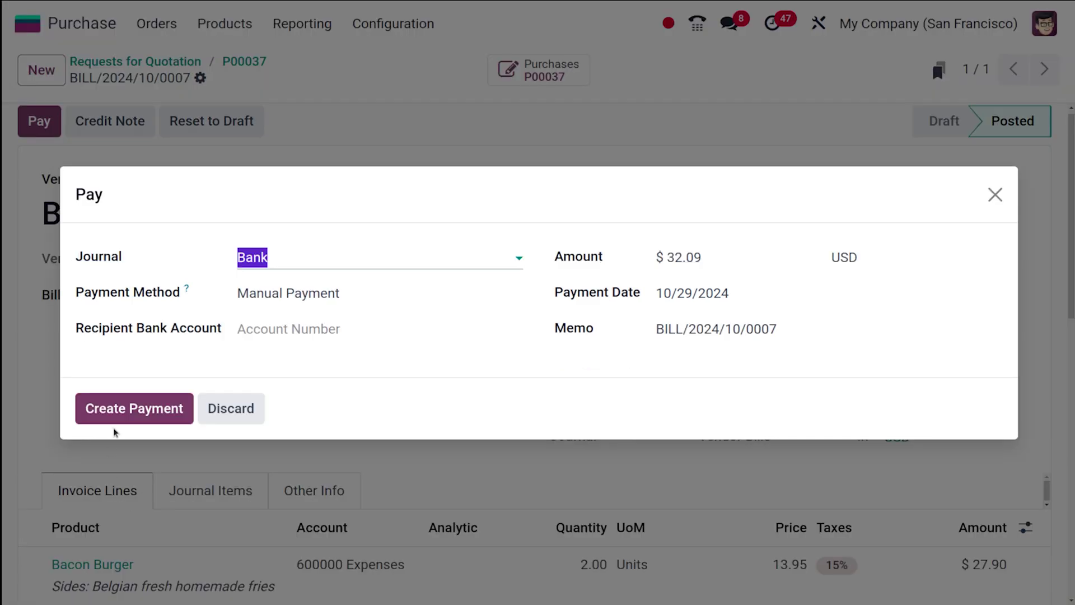
pyautogui.click(117, 408)
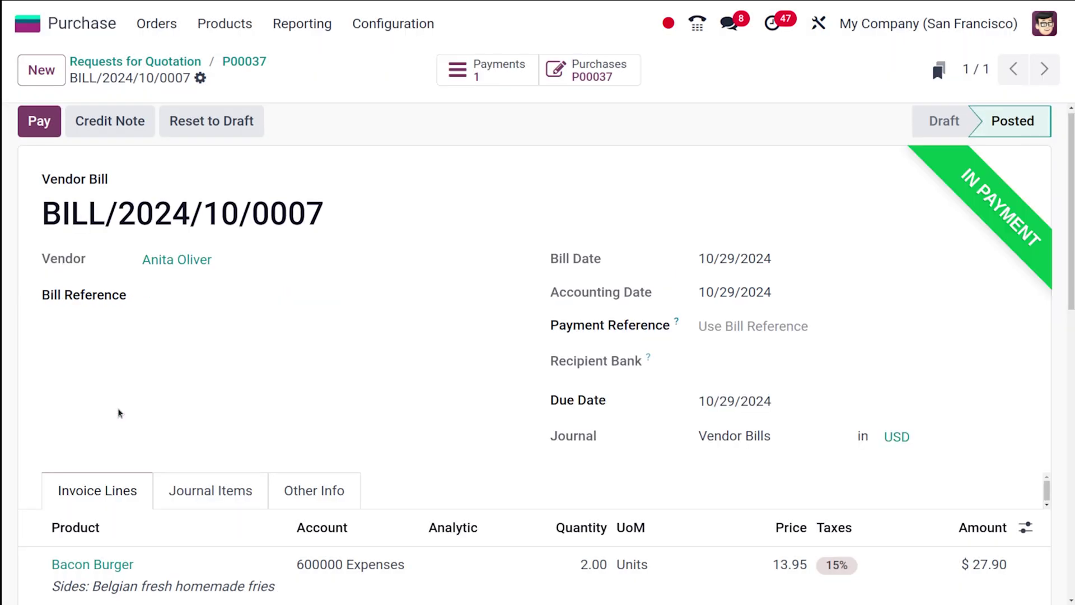